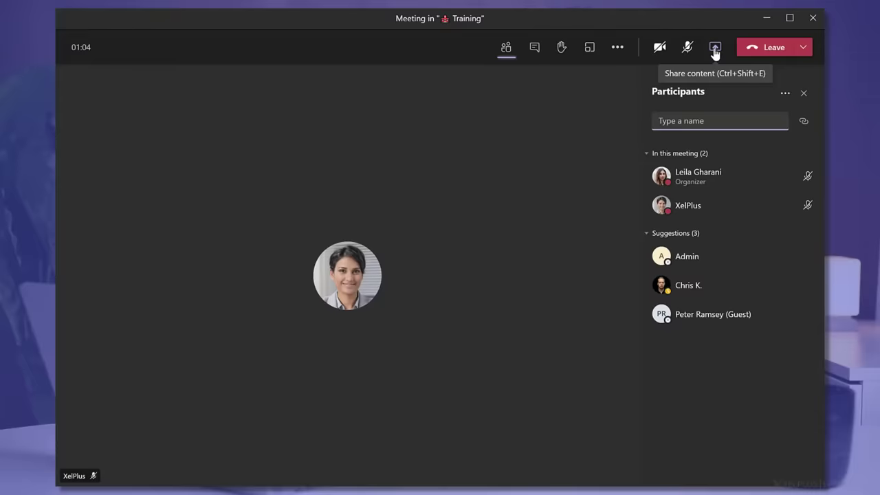
# Step: Start a Meet in the Training channel and join it with the microphone off
pyautogui.click(715, 50)
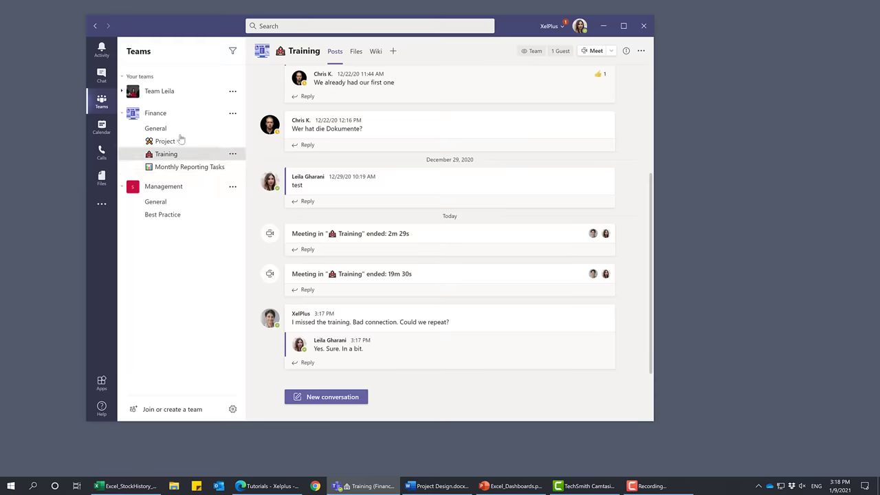
pyautogui.click(585, 53)
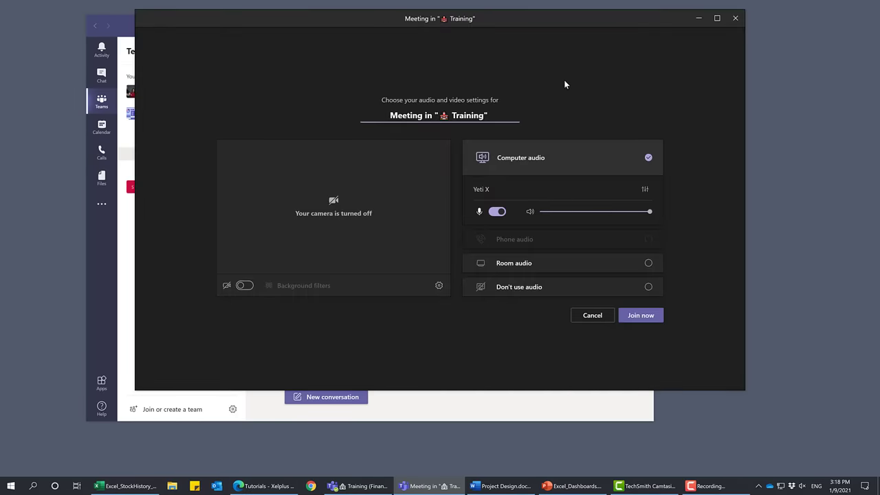
pyautogui.click(496, 212)
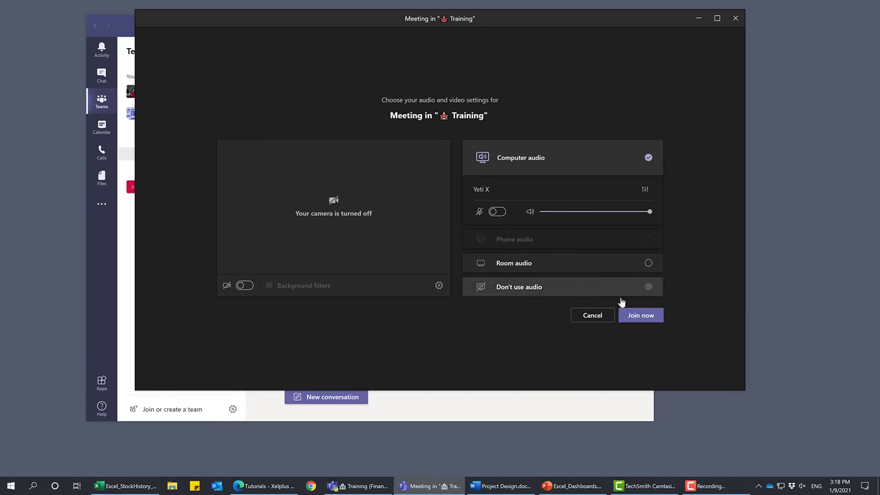
pyautogui.click(635, 317)
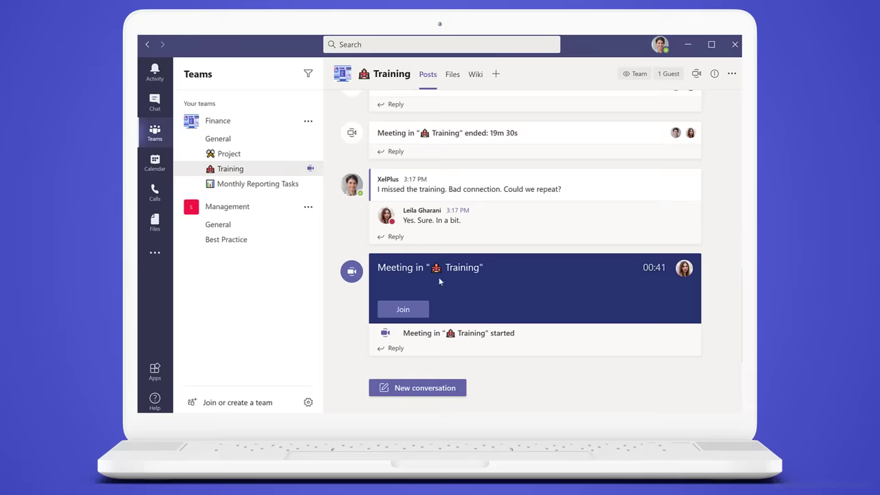
# Step: Join the running Training meeting as a second participant with the mic muted
pyautogui.click(398, 311)
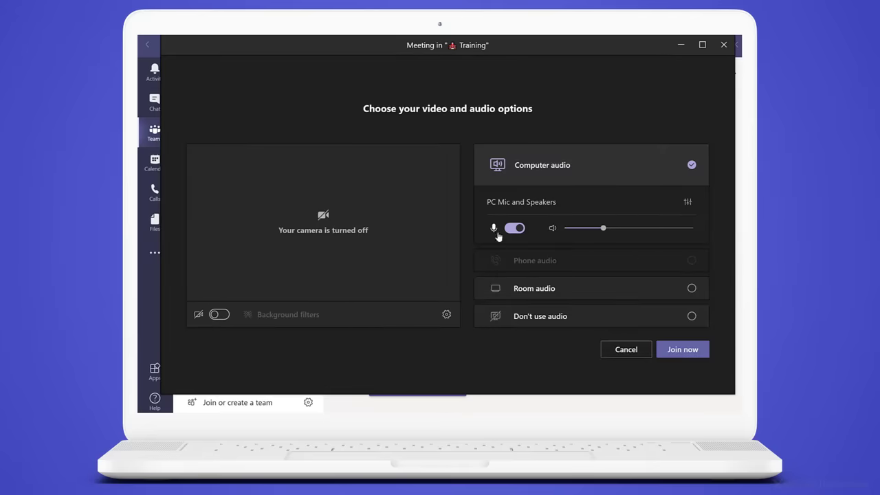
pyautogui.click(511, 230)
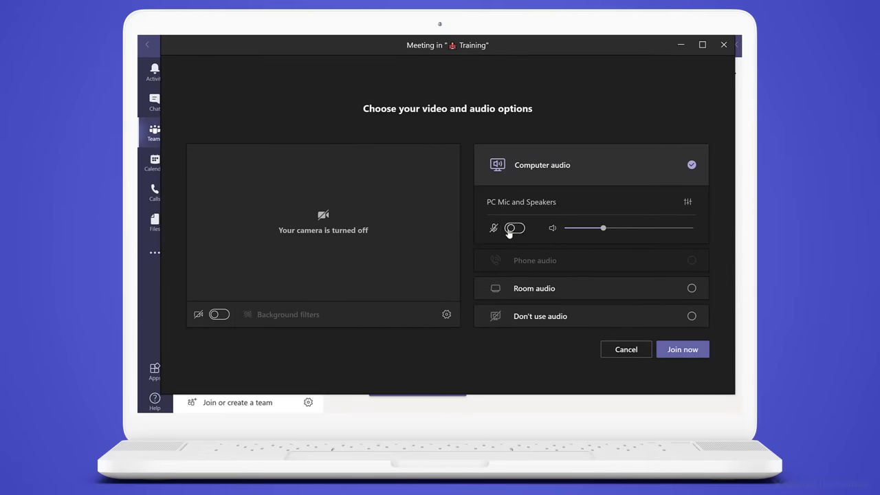
pyautogui.click(686, 355)
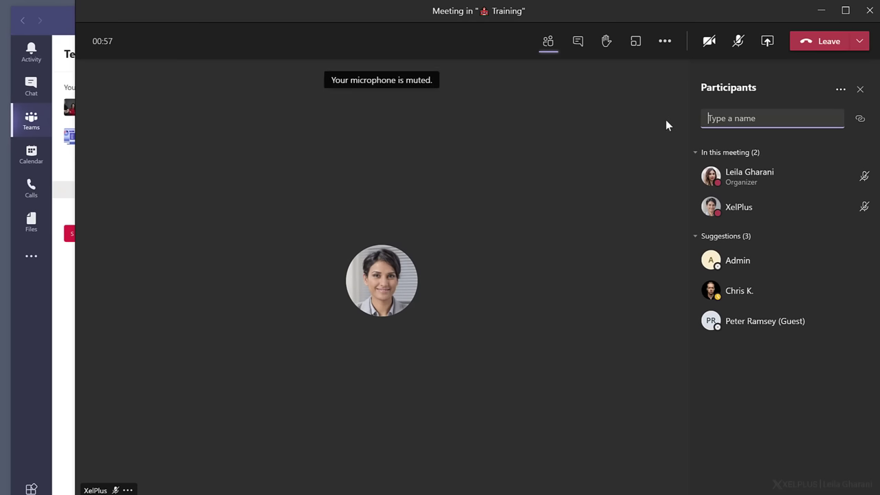
# Step: Browse the share tray's Desktop, window, Whiteboard and PowerPoint thumbnails, leaving it open
pyautogui.click(767, 43)
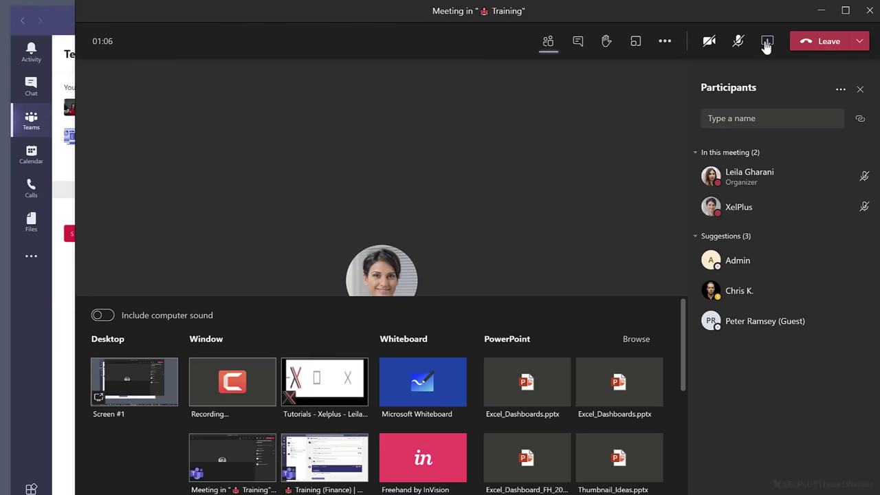
pyautogui.click(131, 393)
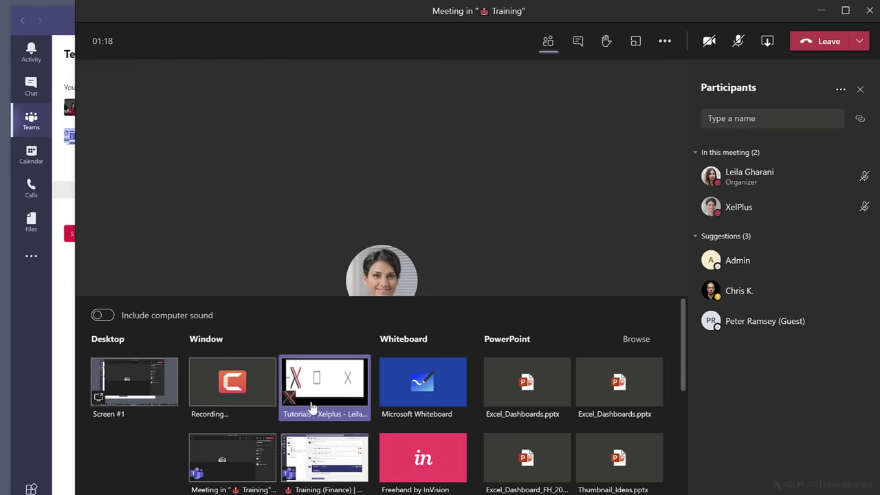
pyautogui.scroll(-3, 311, 365)
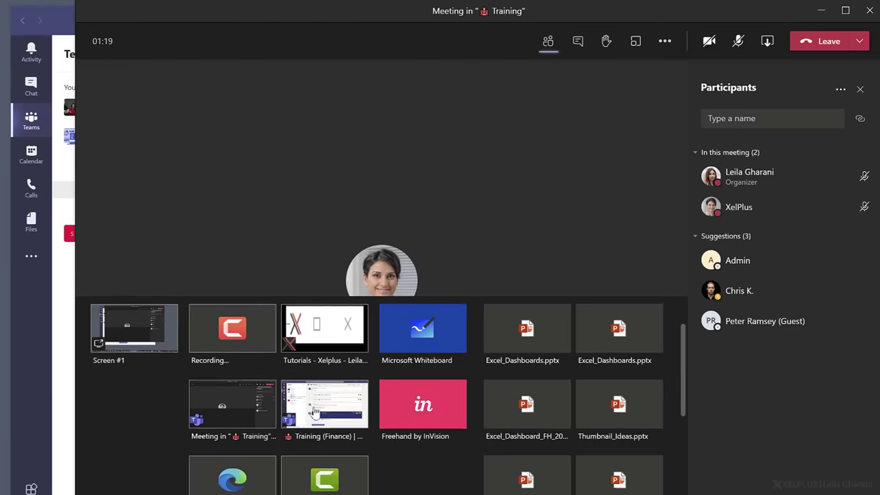
pyautogui.scroll(-3, 314, 417)
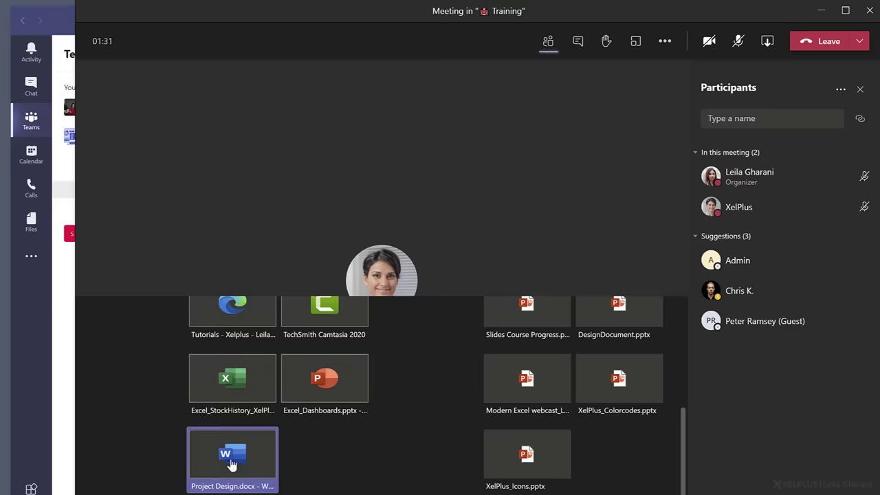
pyautogui.scroll(5, 233, 466)
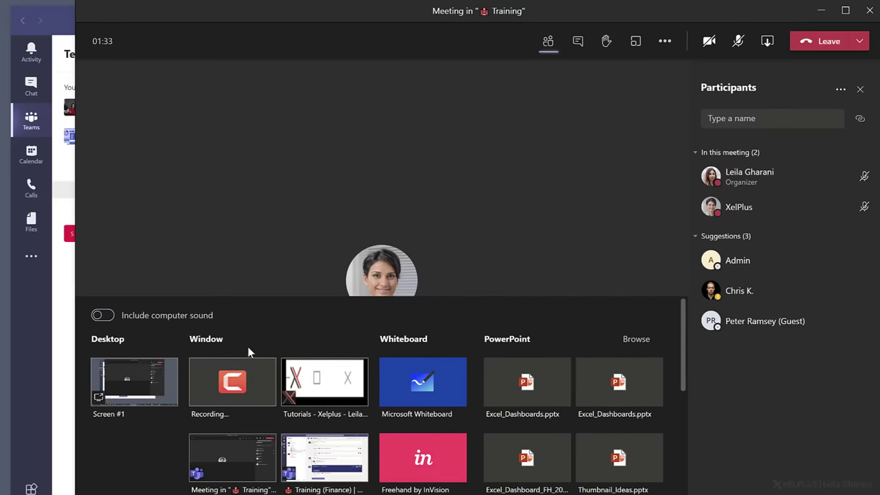
pyautogui.scroll(-5, 236, 455)
pyautogui.click(768, 42)
pyautogui.click(767, 43)
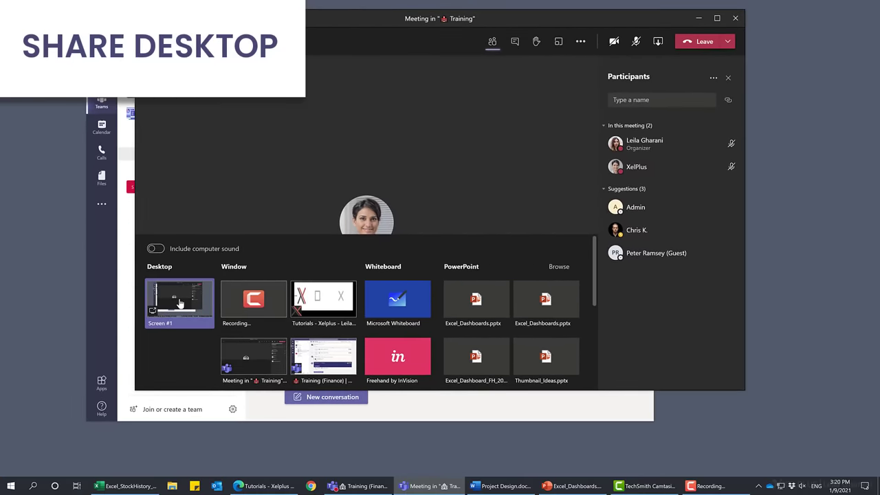
# Step: Share Screen #1, minimize Teams, and bring Project Design.docx forward for viewers
pyautogui.click(180, 303)
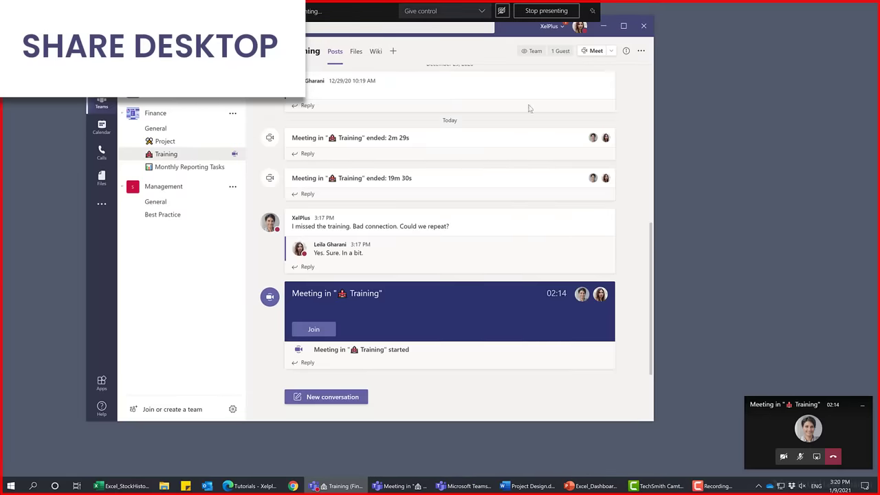
pyautogui.click(603, 25)
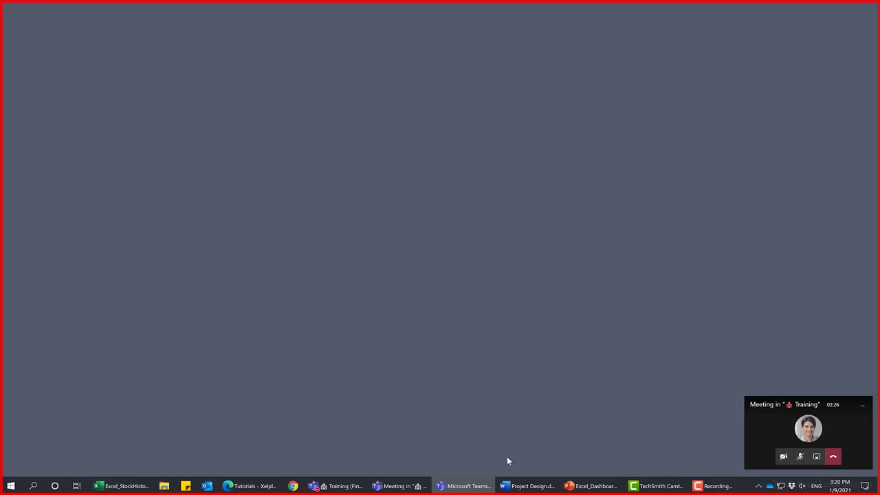
pyautogui.click(527, 486)
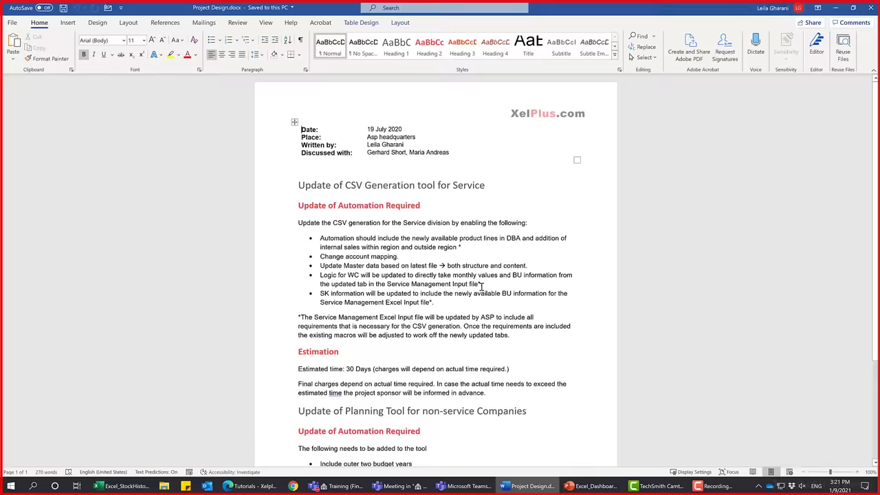
# Step: Bring Excel_Dashboards.pptx forward, showing slide 3, Agenda
pyautogui.click(519, 357)
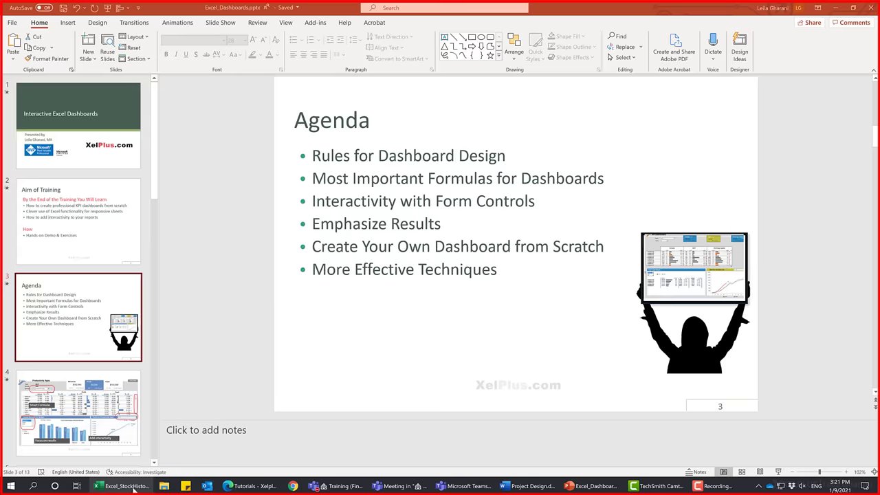
# Step: Bring the StockHistory workbook forward and select the Google name and Amazon price in E5
pyautogui.click(124, 486)
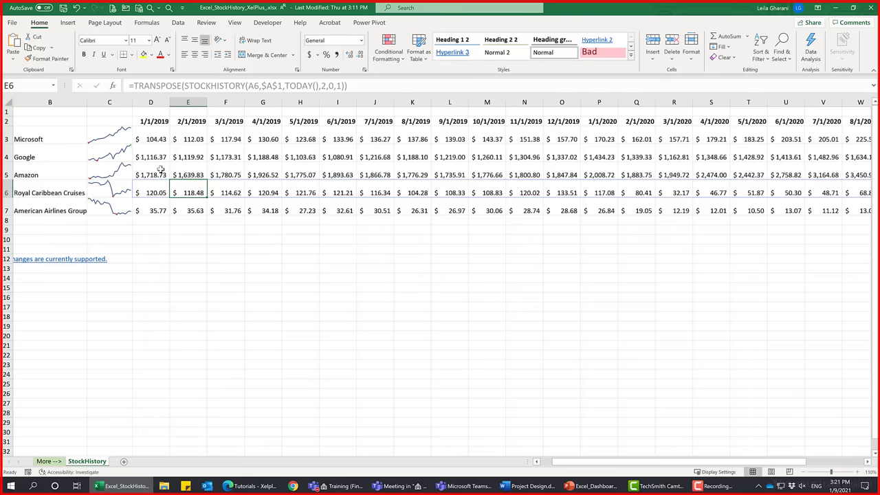
pyautogui.press('Up')
pyautogui.press('Up')
pyautogui.press('Up')
pyautogui.click(72, 153)
pyautogui.click(191, 165)
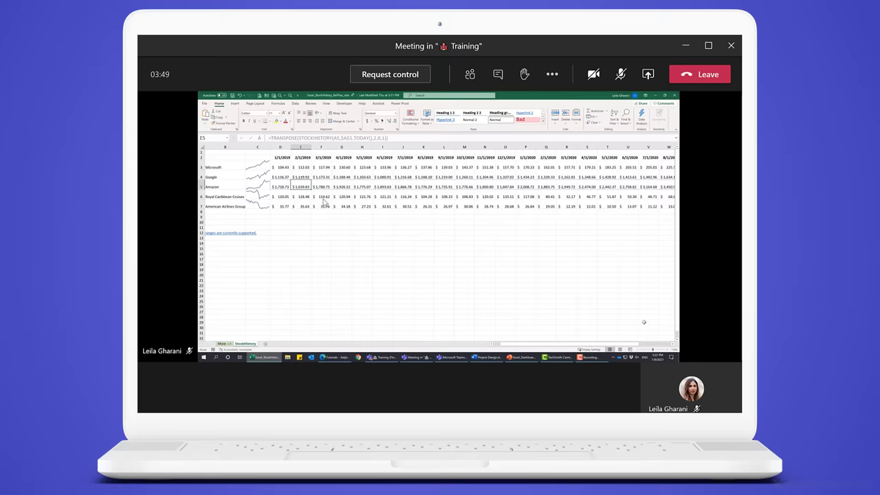
pyautogui.scroll(2, 643, 321)
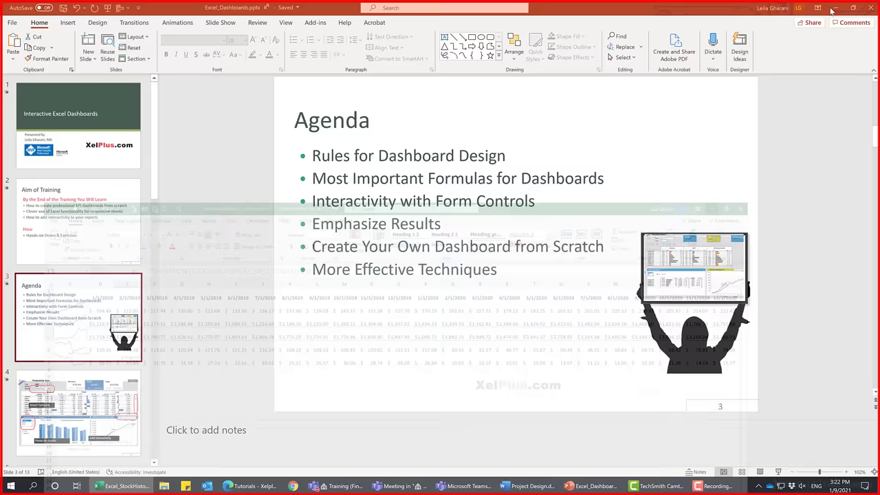
# Step: Minimize the Excel, PowerPoint and Word windows to leave an empty desktop
pyautogui.click(837, 8)
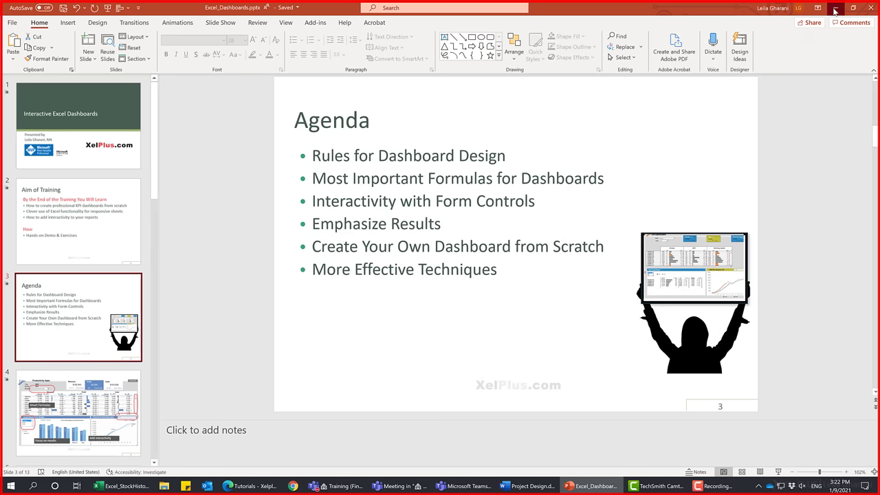
pyautogui.click(837, 8)
pyautogui.click(837, 8)
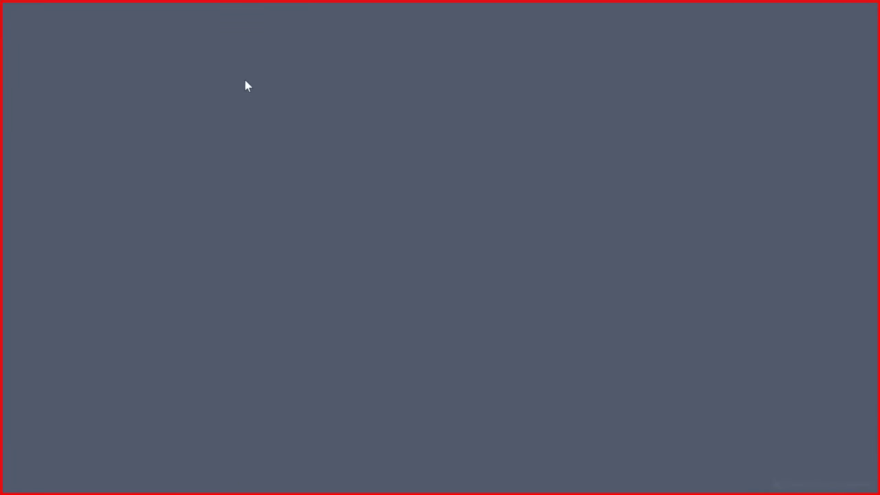
# Step: Change the Windows display scale from 200% to 300% in Display settings, then close Settings
pyautogui.rightClick(265, 6)
pyautogui.click(340, 252)
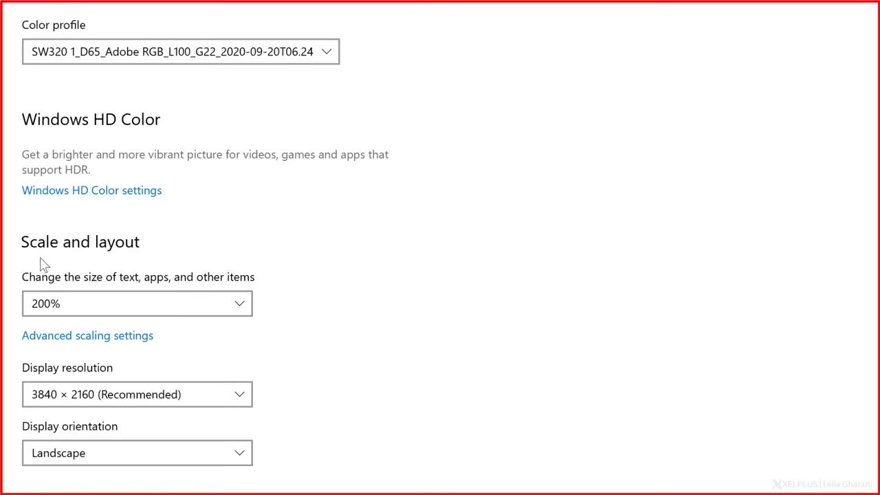
pyautogui.click(71, 302)
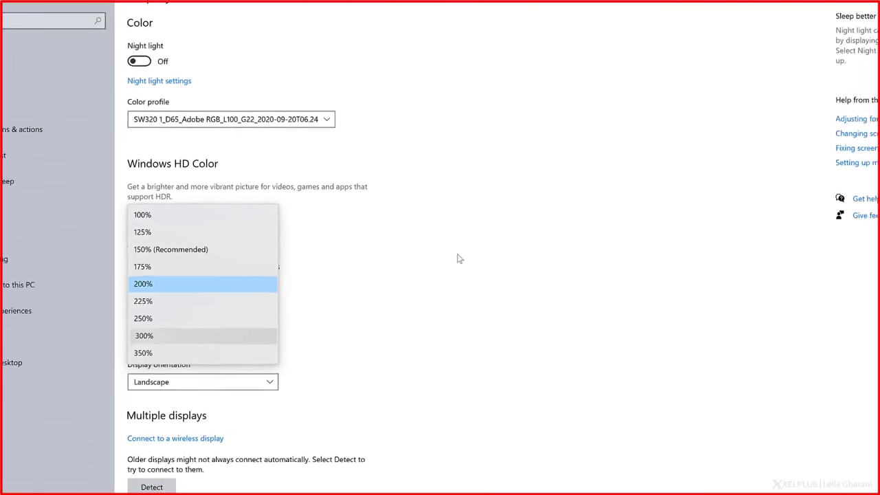
pyautogui.click(144, 336)
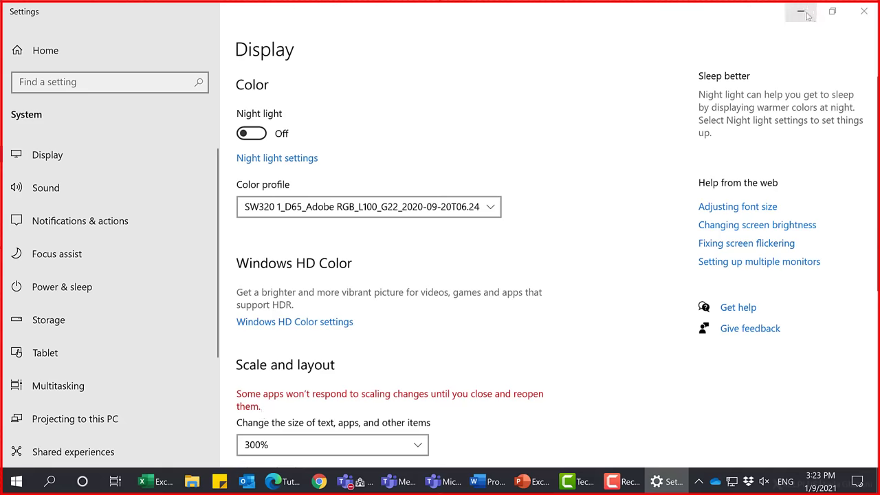
pyautogui.click(863, 11)
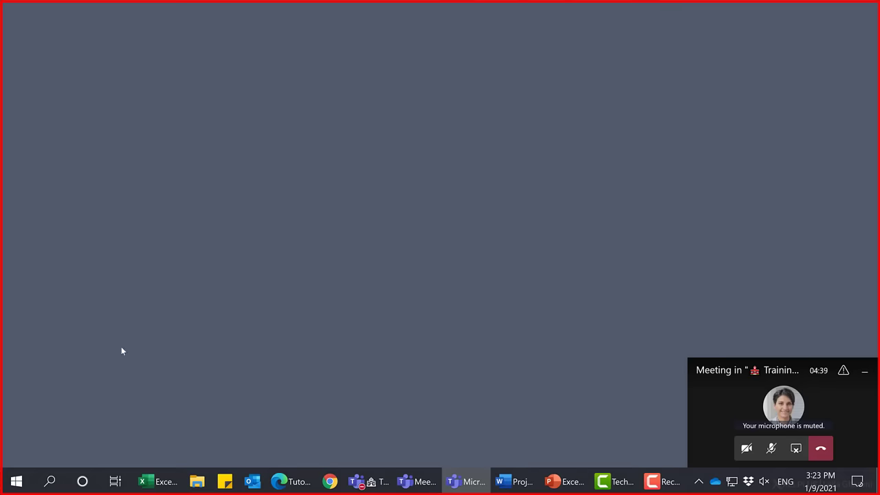
# Step: Bring the StockHistory sheet forward and move to the ticker GOOG in cell A4
pyautogui.click(151, 484)
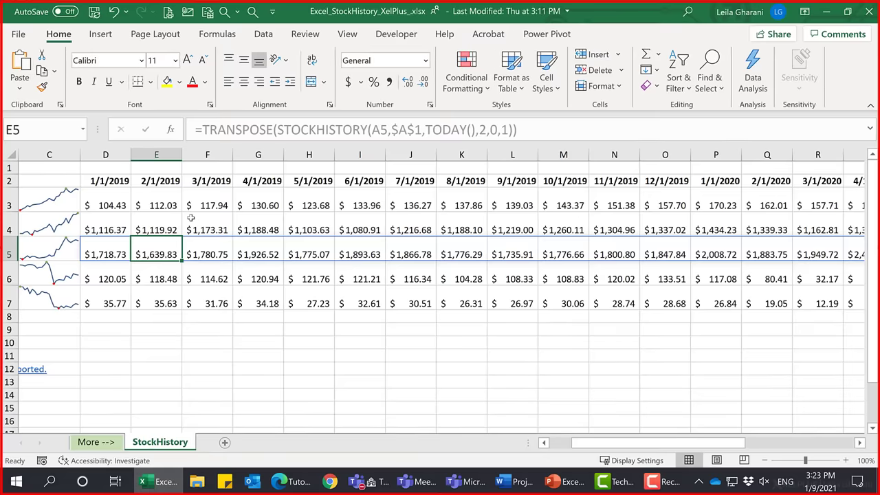
pyautogui.click(149, 228)
pyautogui.press('Left')
pyautogui.press('Left')
pyautogui.press('Left')
pyautogui.press('Left')
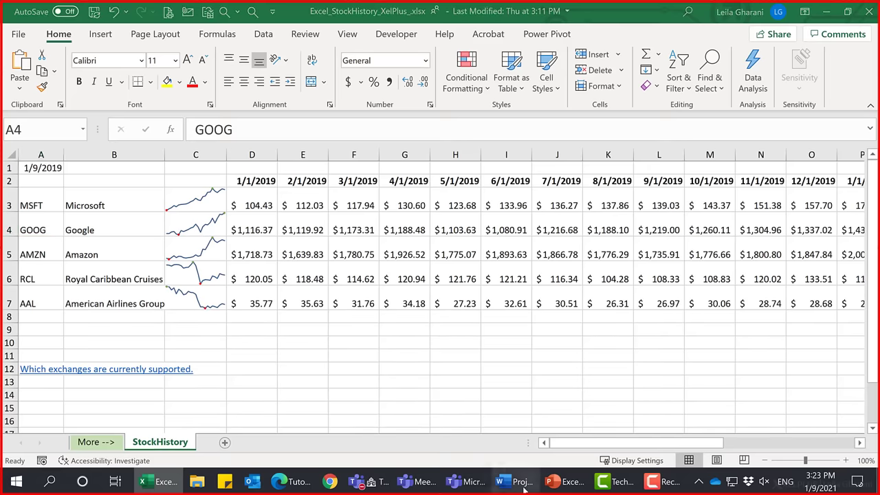
# Step: Switch to the Project Design document and move into its body text
pyautogui.click(474, 354)
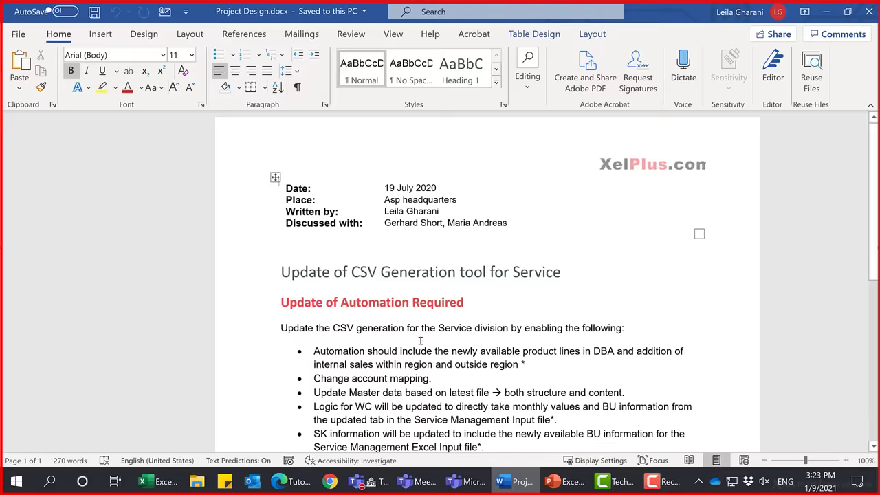
pyautogui.click(383, 348)
pyautogui.scroll(-4, 375, 343)
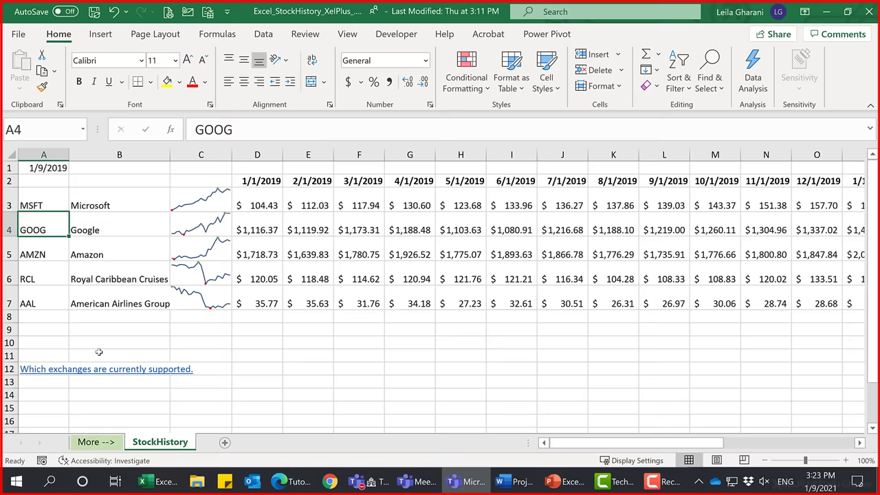
# Step: Walk through Google's and Amazon's prices at 200% magnification, then restore 100% and show the desktop
pyautogui.press('super+plus')
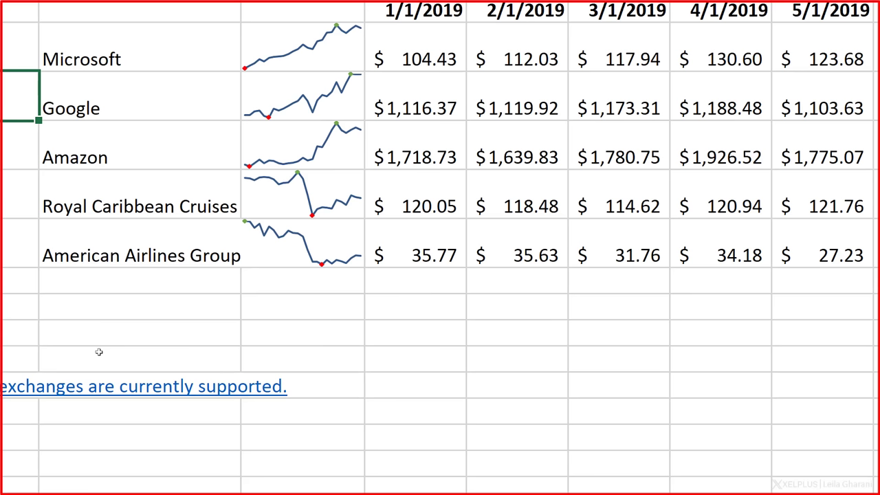
pyautogui.press('Right')
pyautogui.press('Right')
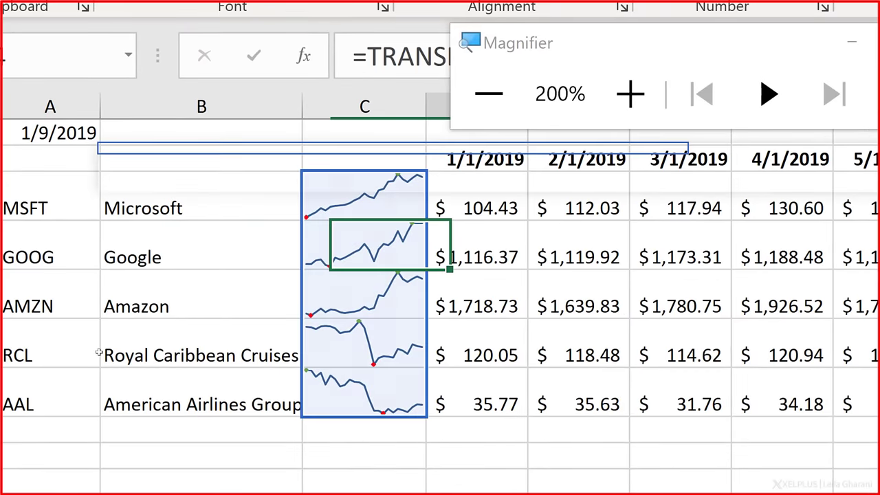
pyautogui.press('Right')
pyautogui.press('Right')
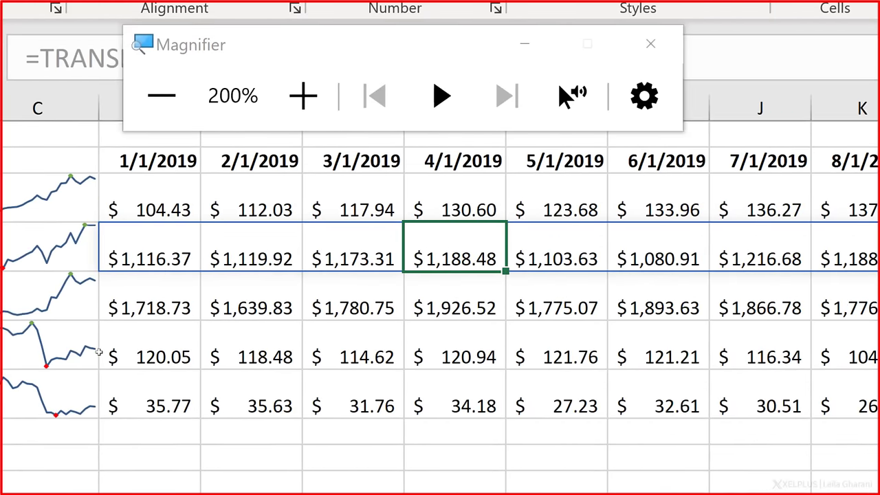
pyautogui.press('Right')
pyautogui.press('Left')
pyautogui.press('Left')
pyautogui.press('Left')
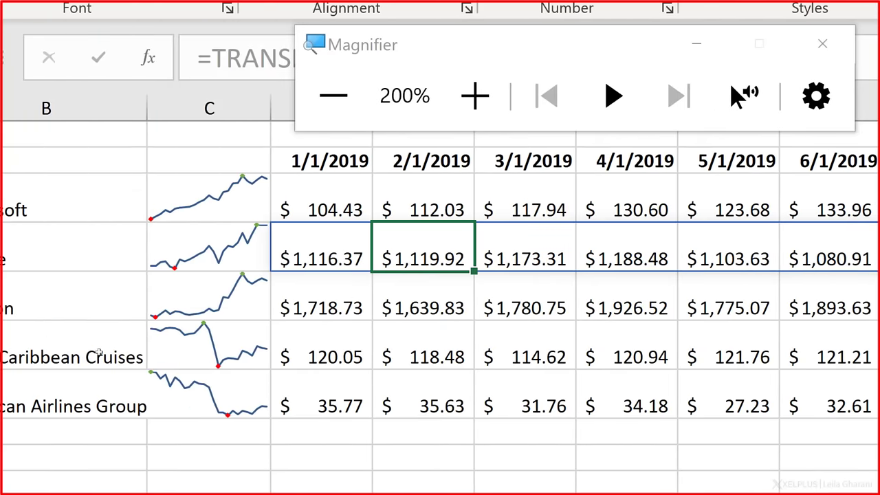
pyautogui.press('Left')
pyautogui.press('Down')
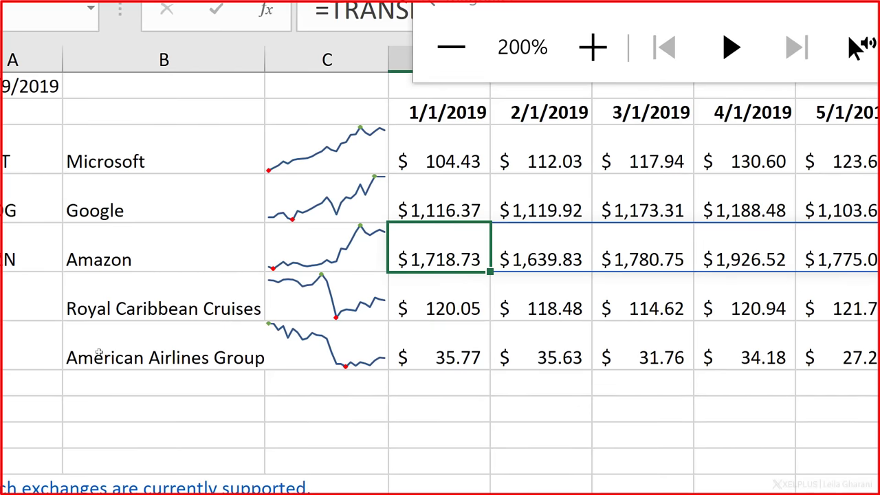
pyautogui.press('super+minus')
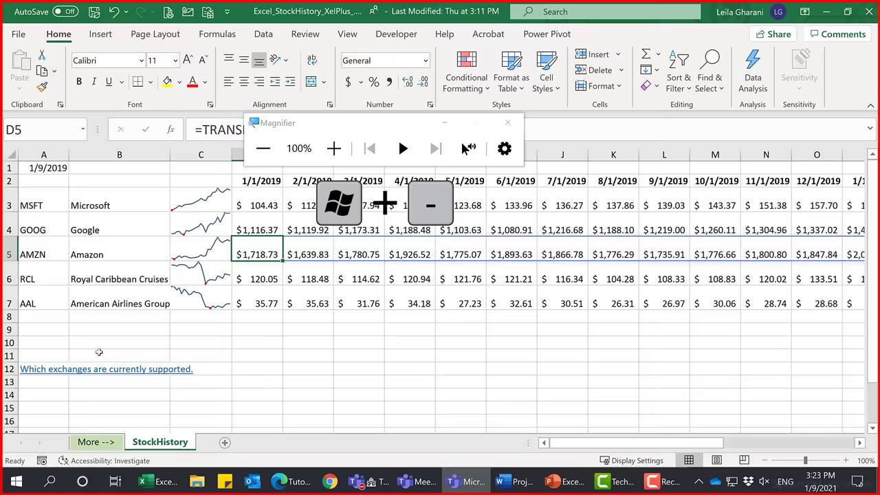
pyautogui.press('super+d')
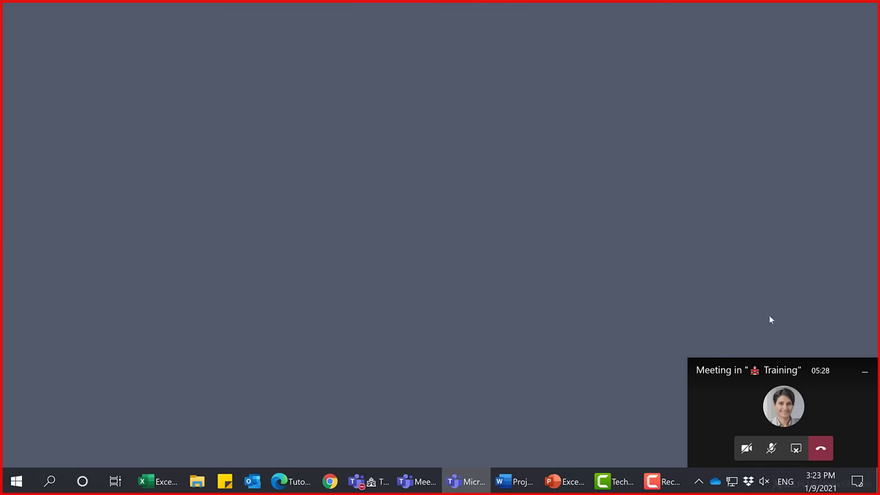
# Step: Stop sharing the screen and set the display scale back to 200%, closing Settings
pyautogui.click(796, 449)
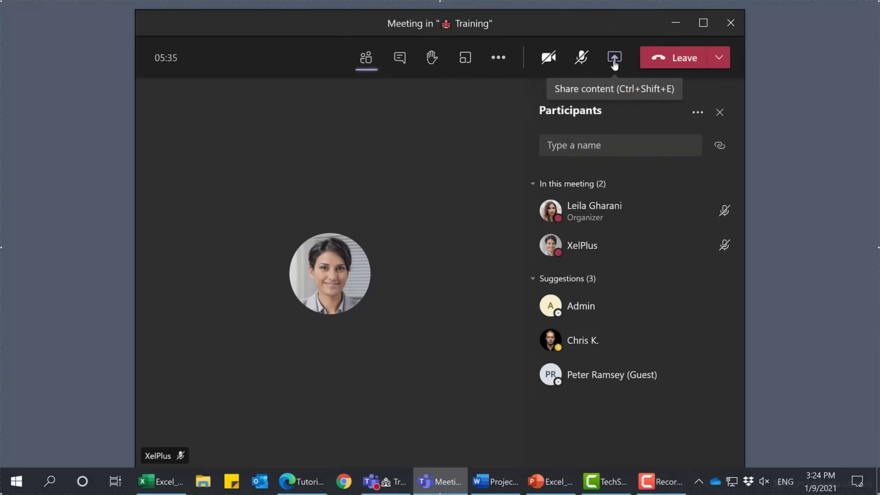
pyautogui.rightClick(68, 131)
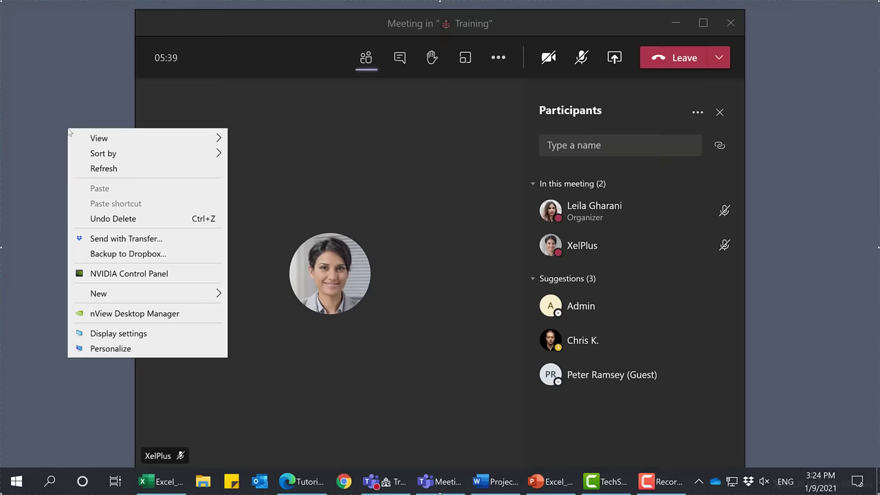
pyautogui.click(131, 334)
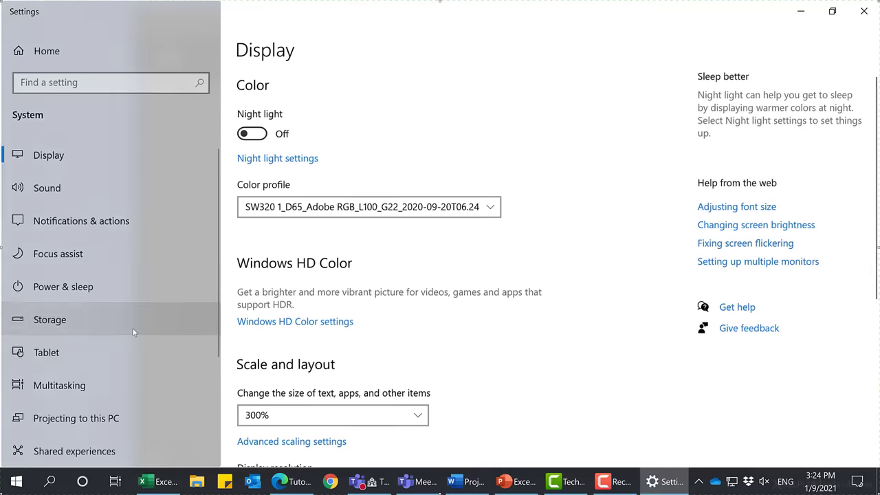
pyautogui.click(364, 416)
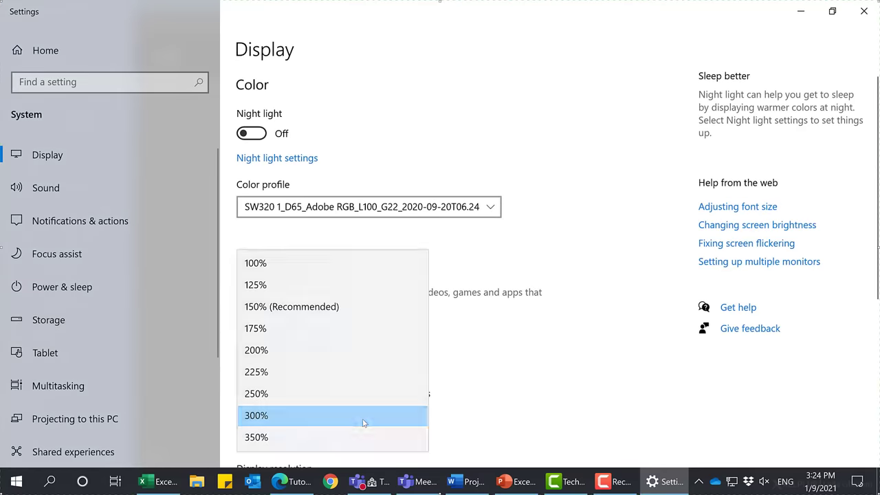
pyautogui.click(291, 350)
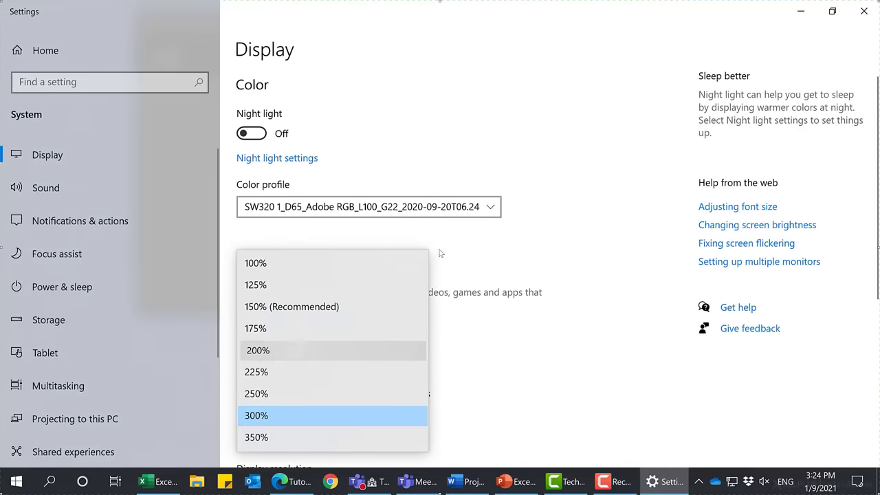
pyautogui.click(869, 7)
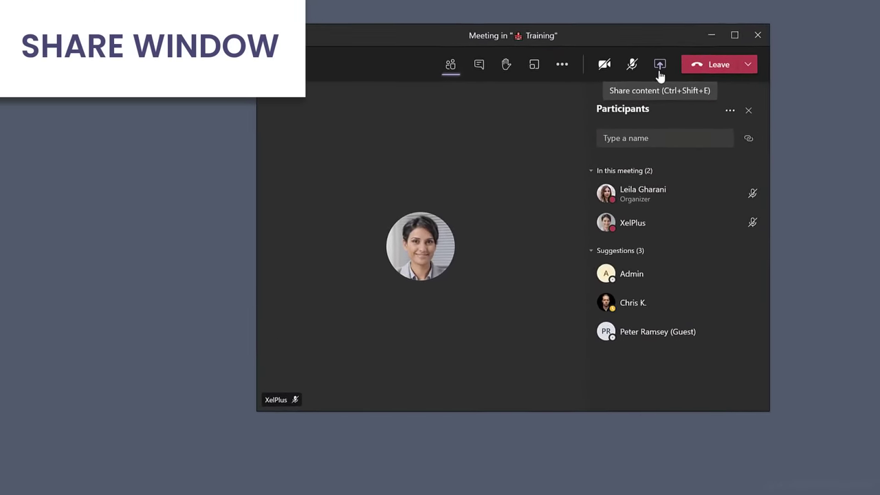
# Step: Share only the Excel_StockHistory window, picked from the Window list in the share tray
pyautogui.click(710, 65)
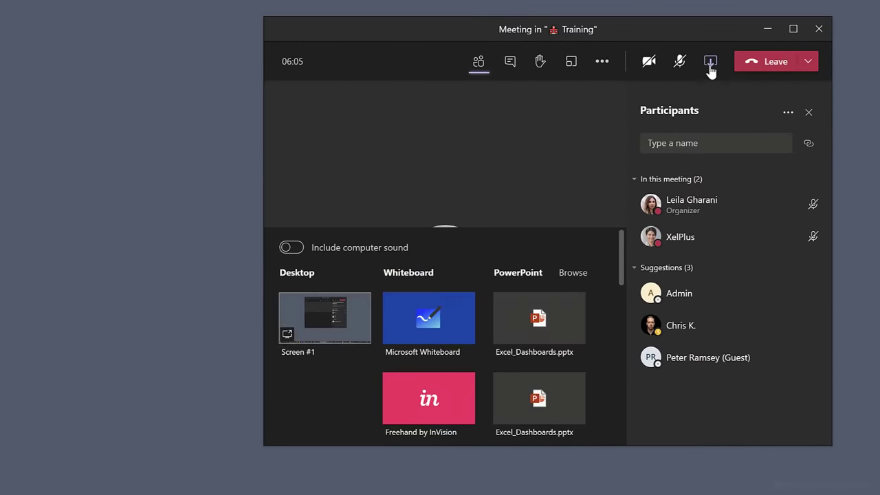
pyautogui.moveTo(103, 459); pyautogui.dragTo(50, 479)
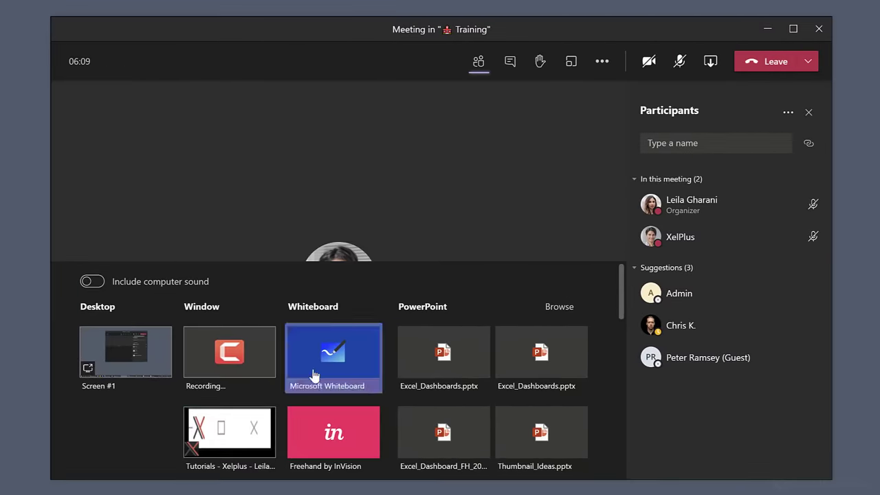
pyautogui.scroll(-5, 312, 368)
pyautogui.scroll(-3, 316, 387)
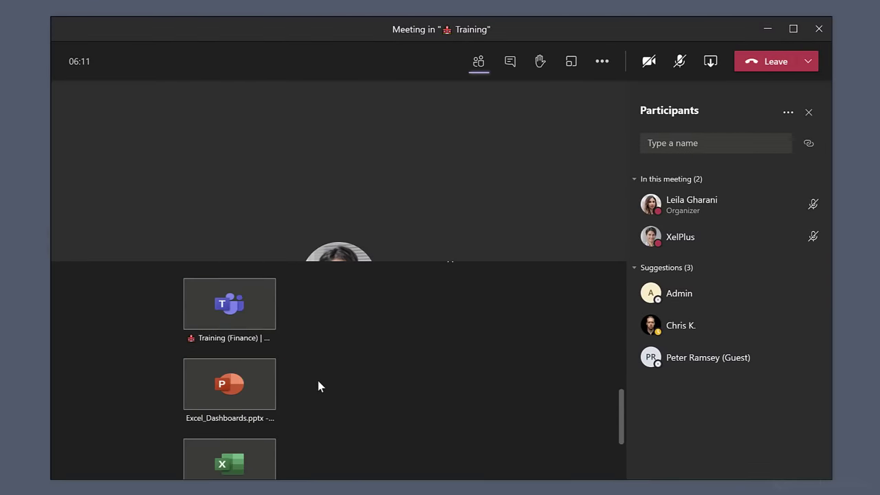
pyautogui.click(229, 384)
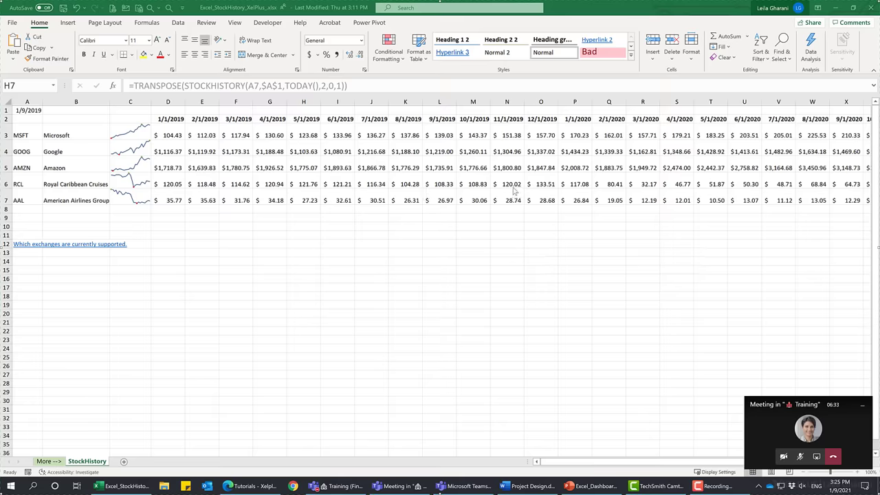
# Step: Restore, maximize and restore the Excel window again, then bring the Project Design document forward
pyautogui.click(853, 9)
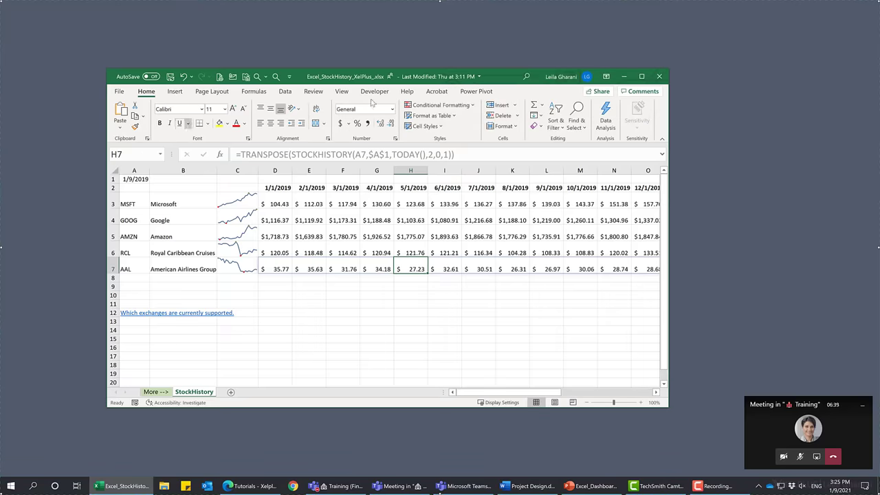
pyautogui.click(303, 246)
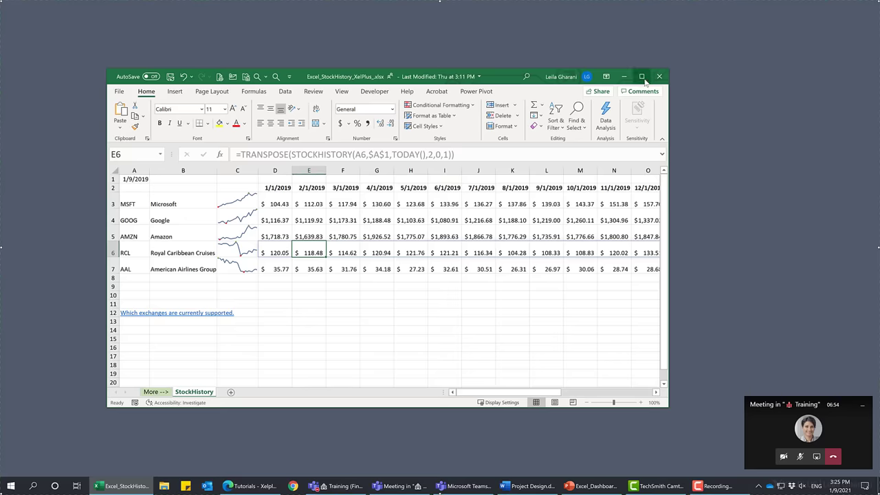
pyautogui.click(641, 77)
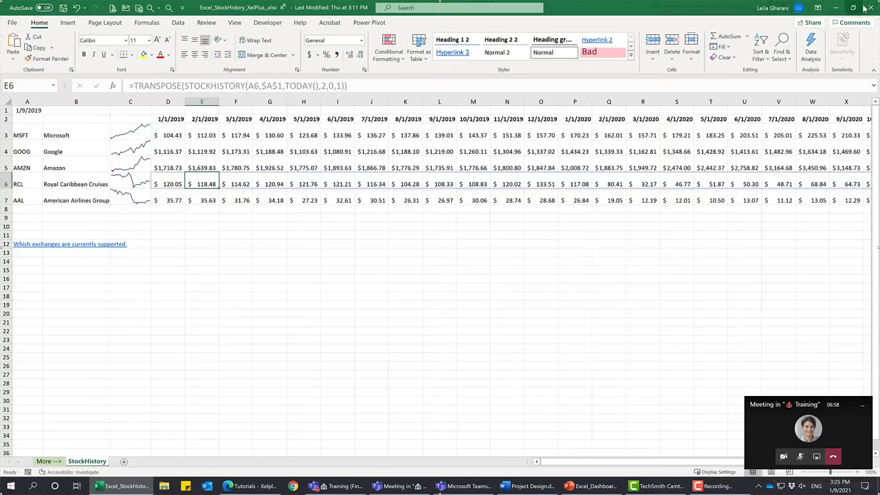
pyautogui.click(853, 7)
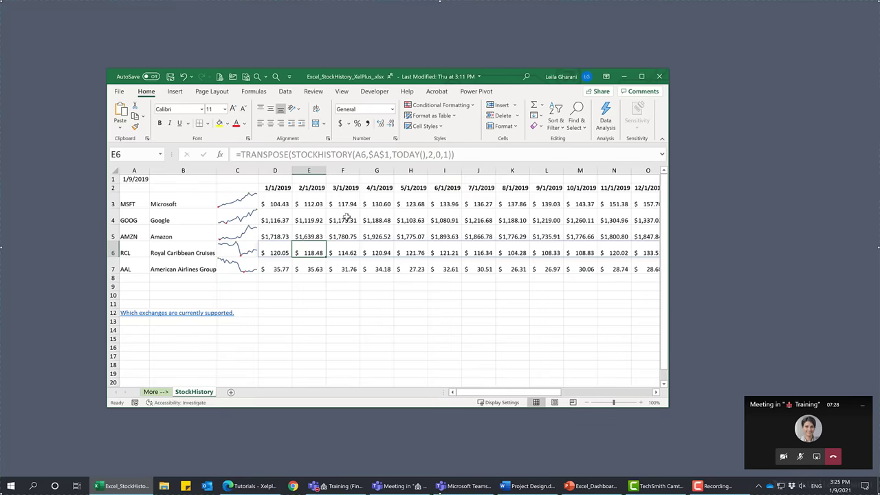
pyautogui.click(521, 486)
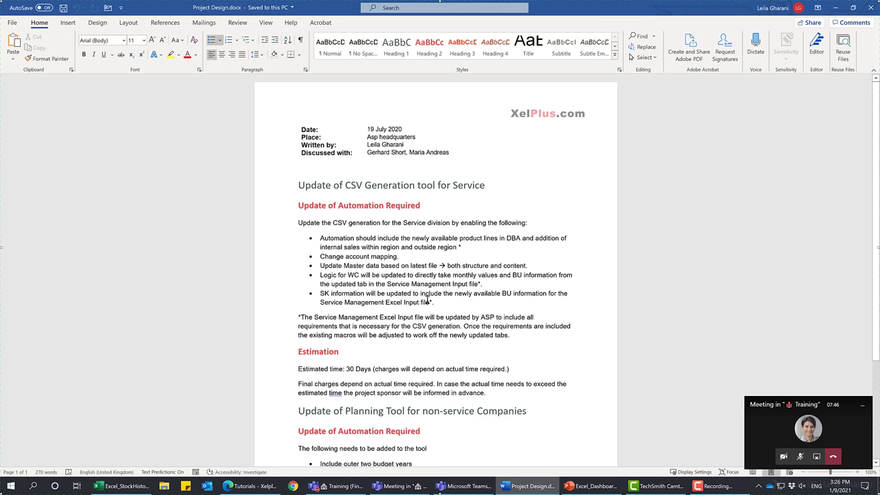
# Step: Minimize Word and Excel, then share the Project Design.docx window instead of the workbook
pyautogui.click(833, 8)
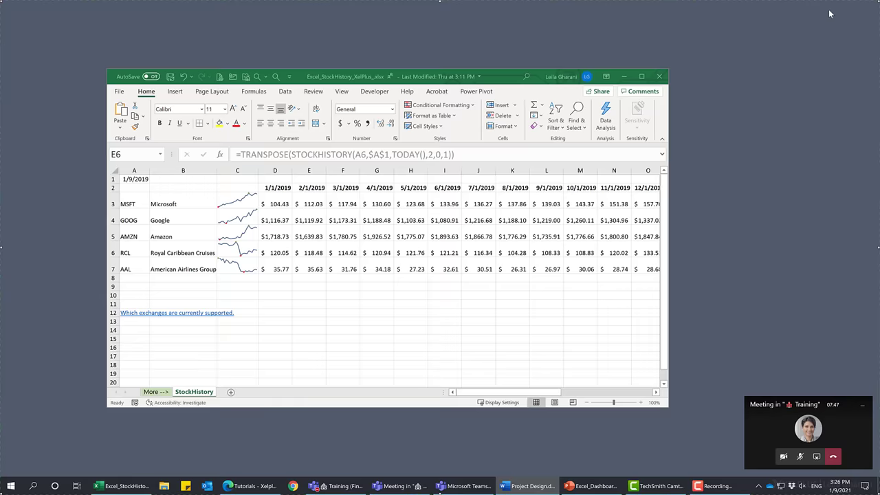
pyautogui.click(625, 76)
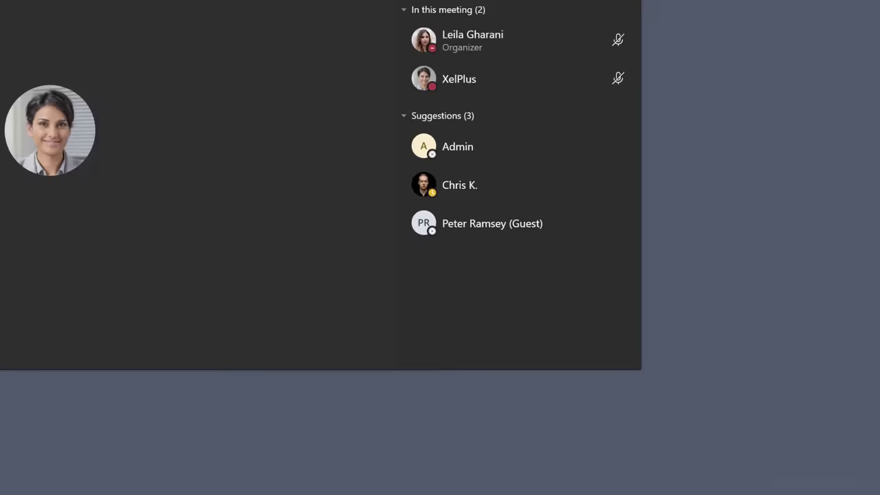
pyautogui.click(707, 56)
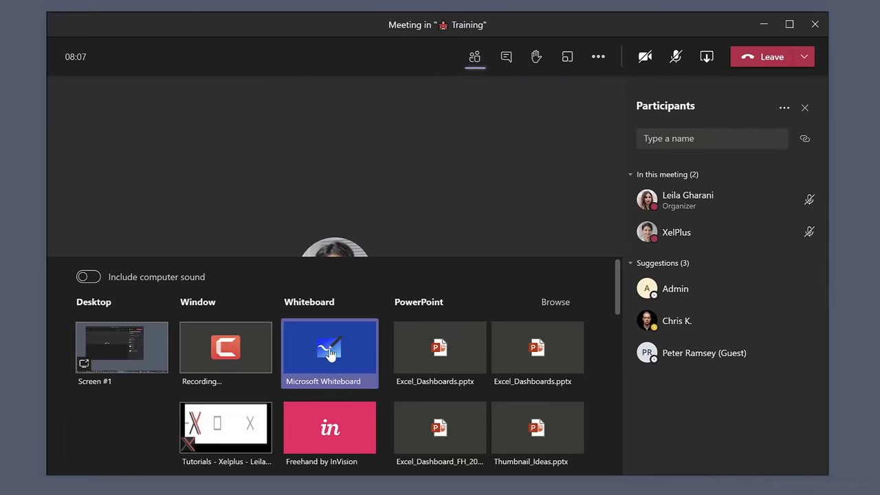
pyautogui.scroll(-6, 330, 358)
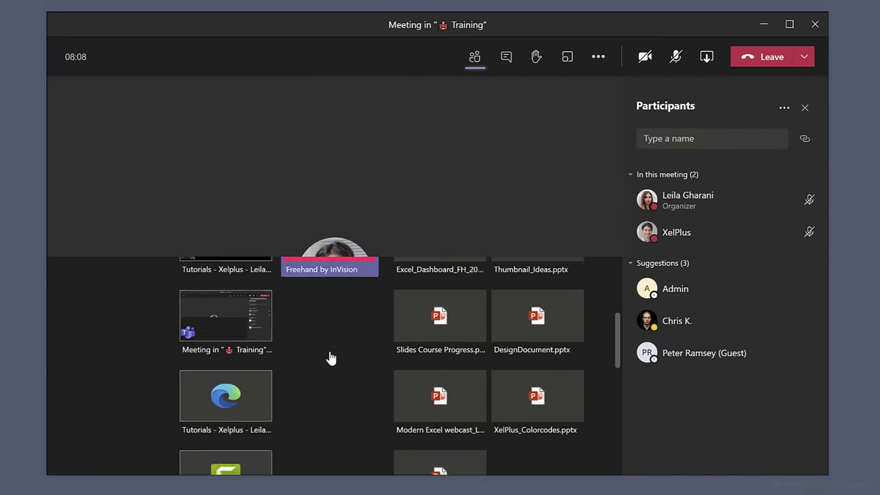
pyautogui.scroll(-2, 317, 389)
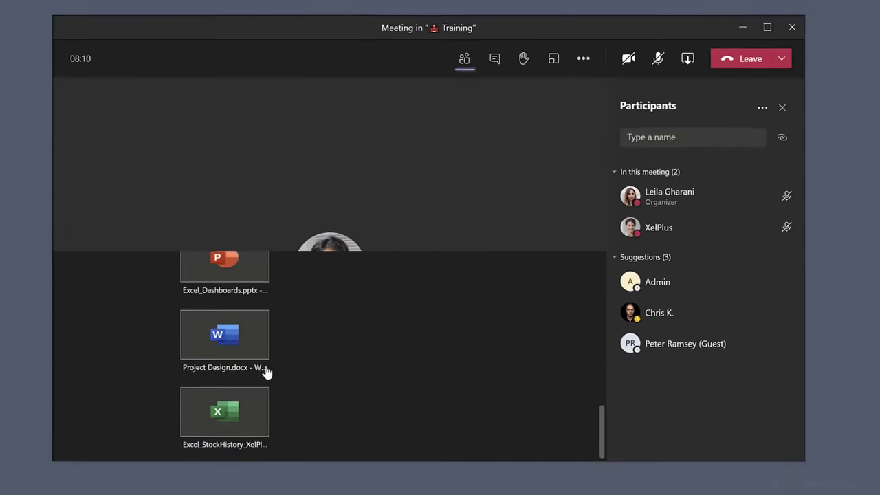
pyautogui.click(266, 367)
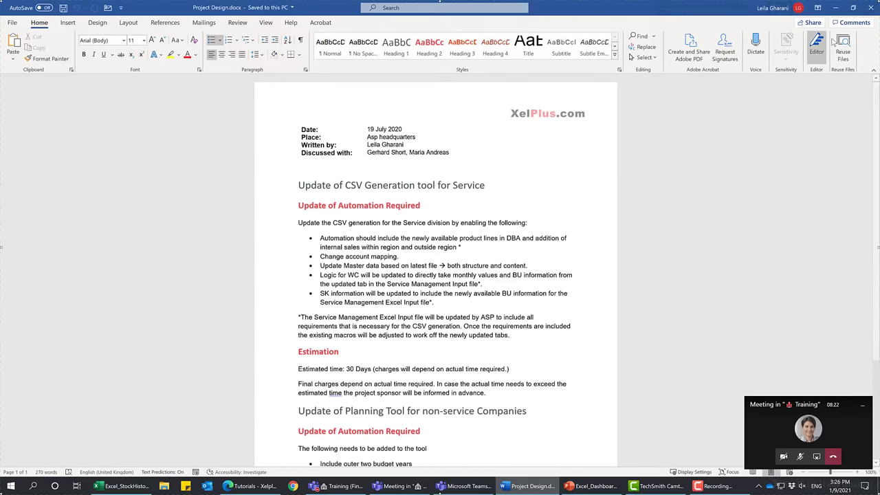
# Step: Restore down the Project Design window, scroll to the CSV generation requirements, then return to the meeting window
pyautogui.click(851, 11)
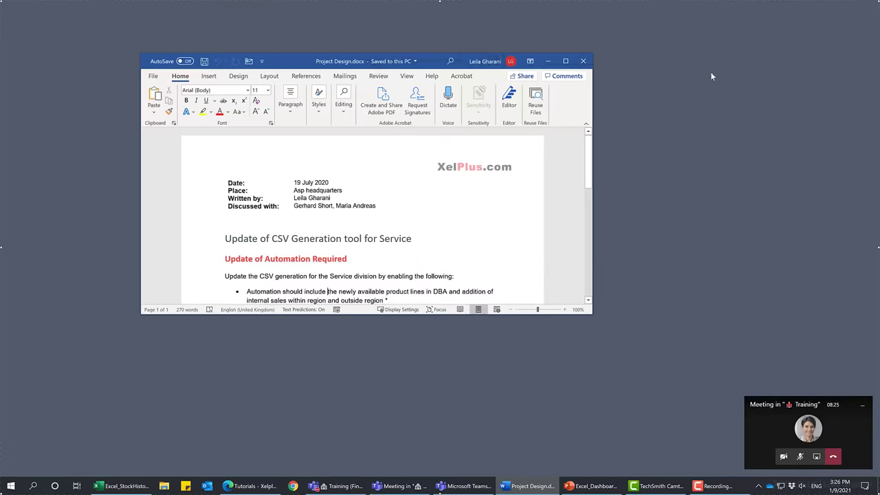
pyautogui.scroll(-1, 388, 224)
pyautogui.scroll(-1, 389, 224)
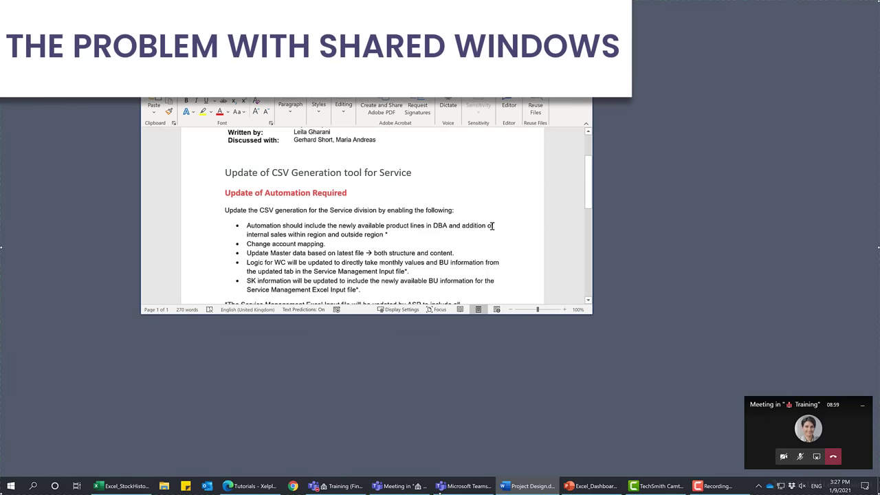
pyautogui.click(818, 455)
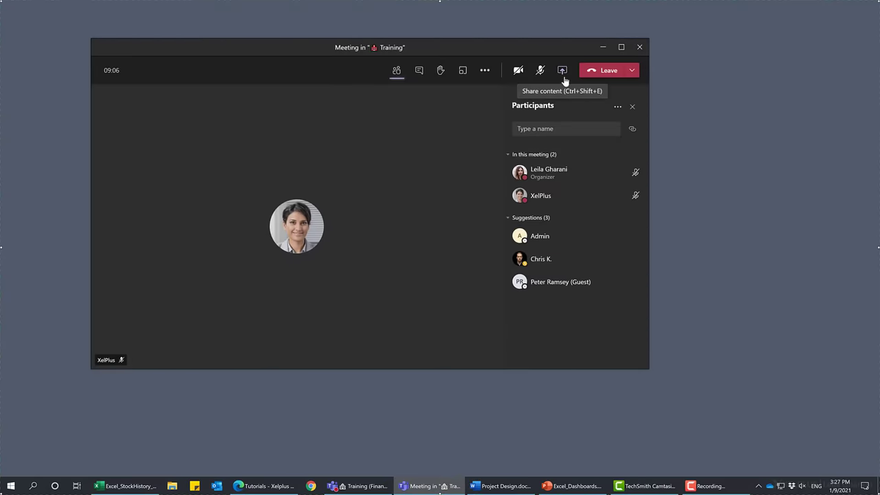
# Step: Replace the shared Project Design document with the Excel_StockHistory window from the share tray
pyautogui.click(562, 70)
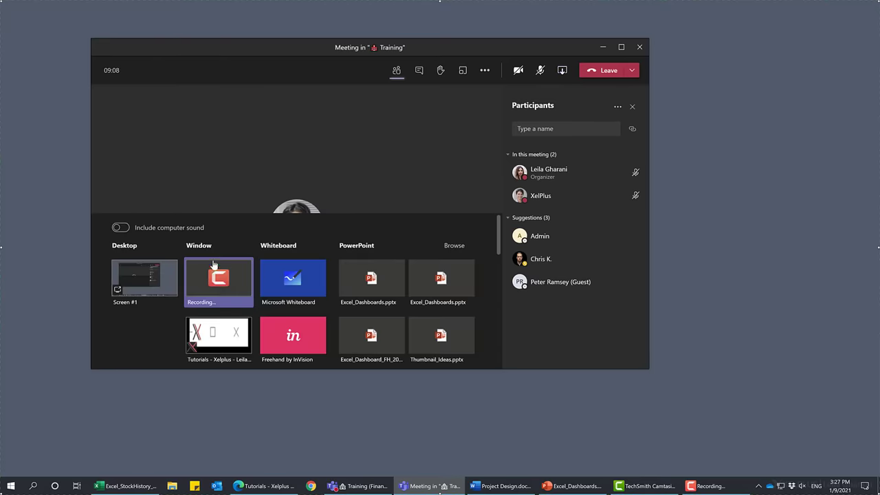
pyautogui.scroll(-1, 215, 255)
pyautogui.scroll(-8, 217, 257)
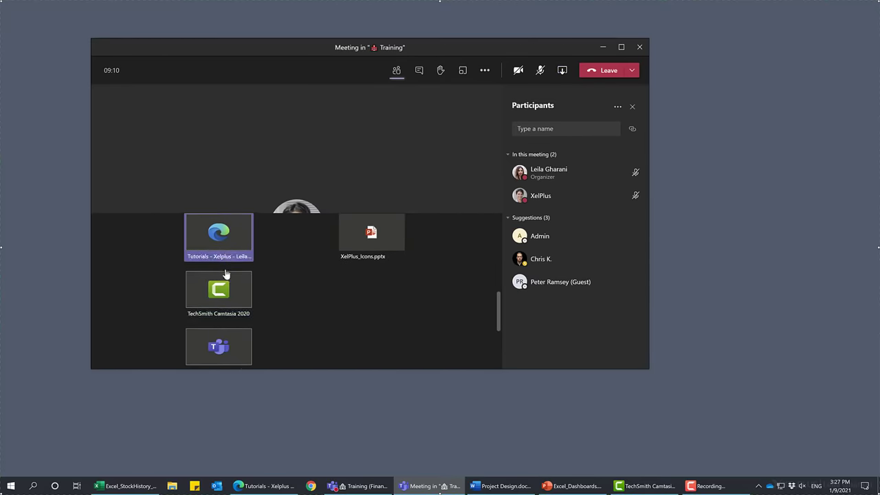
pyautogui.scroll(-1, 233, 288)
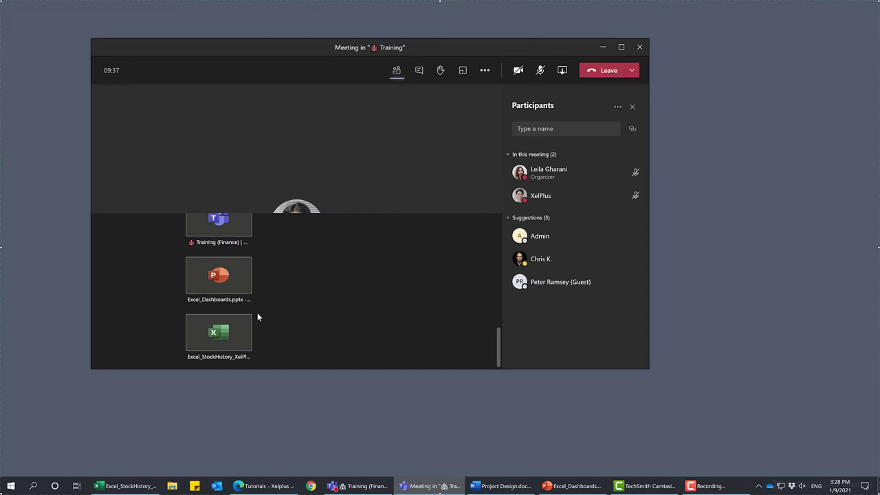
pyautogui.click(230, 337)
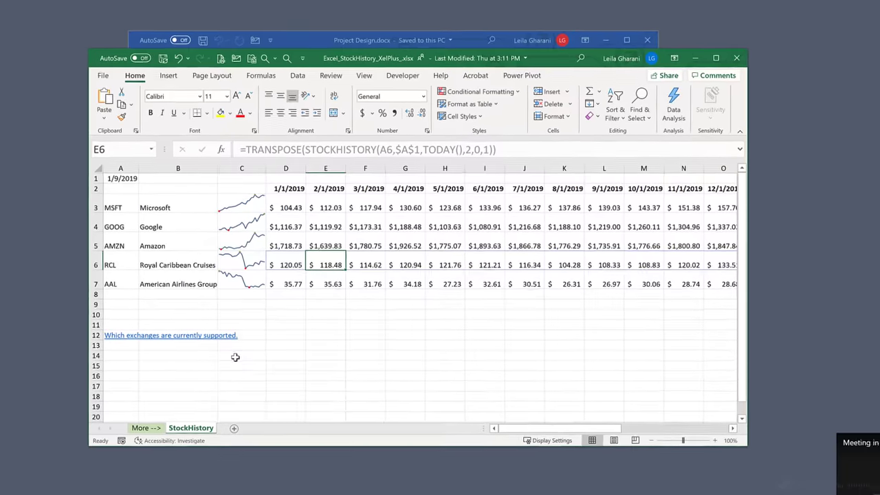
pyautogui.click(294, 313)
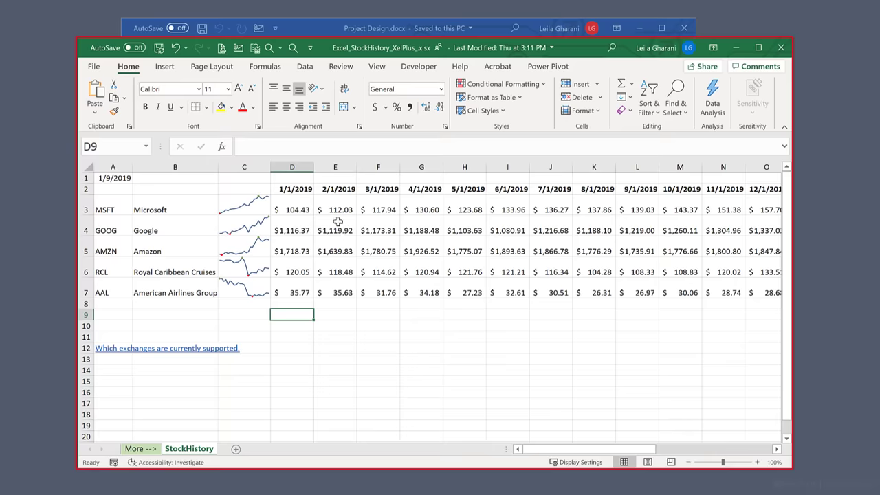
pyautogui.click(336, 208)
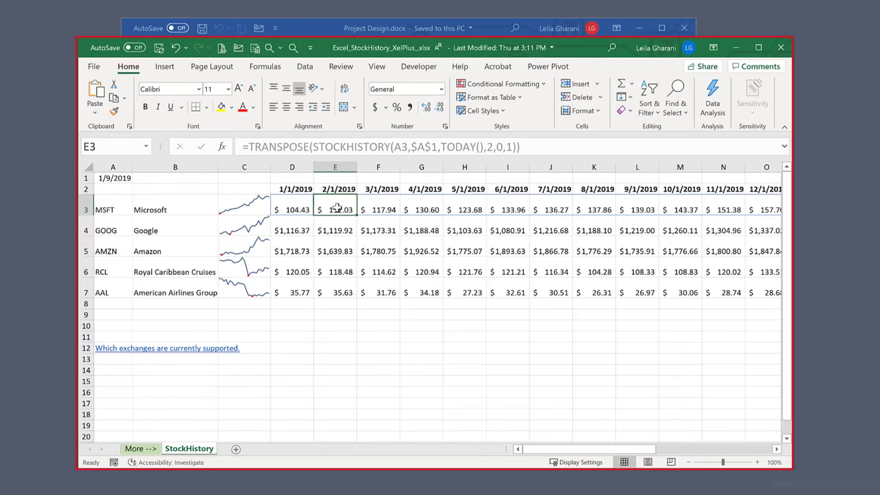
pyautogui.rightClick(337, 208)
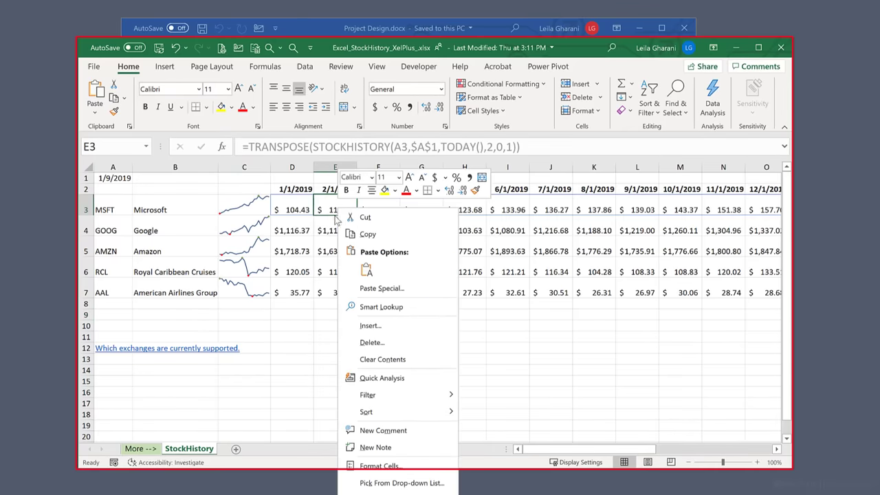
pyautogui.click(371, 465)
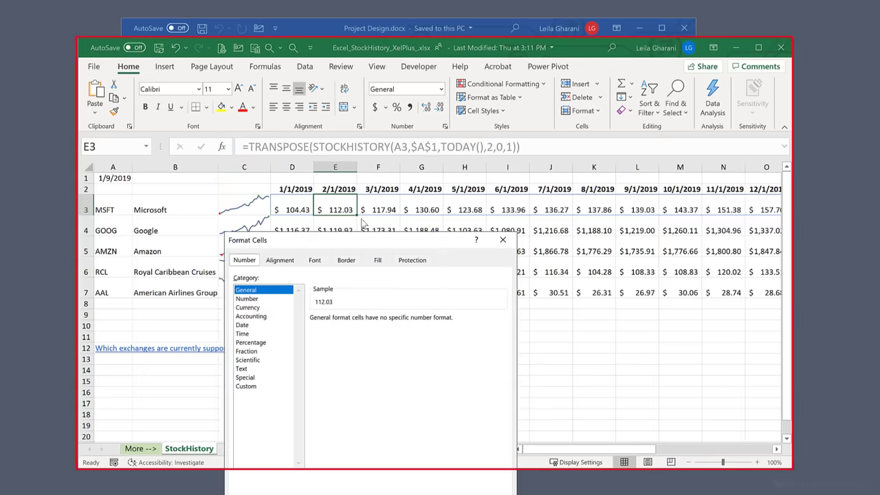
pyautogui.moveTo(359, 236); pyautogui.dragTo(362, 101)
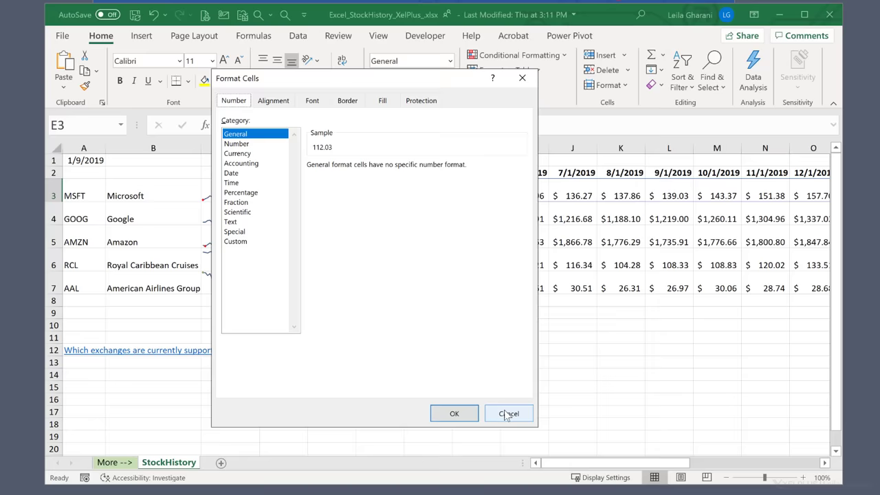
pyautogui.click(444, 323)
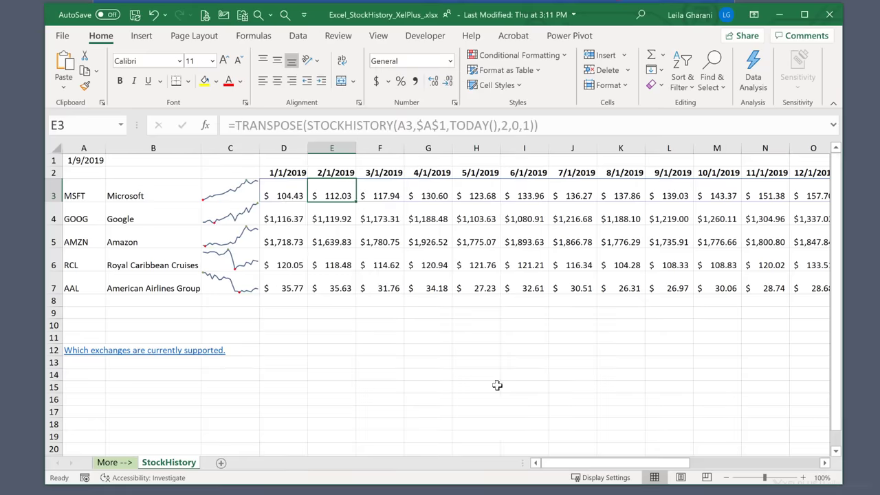
pyautogui.click(483, 220)
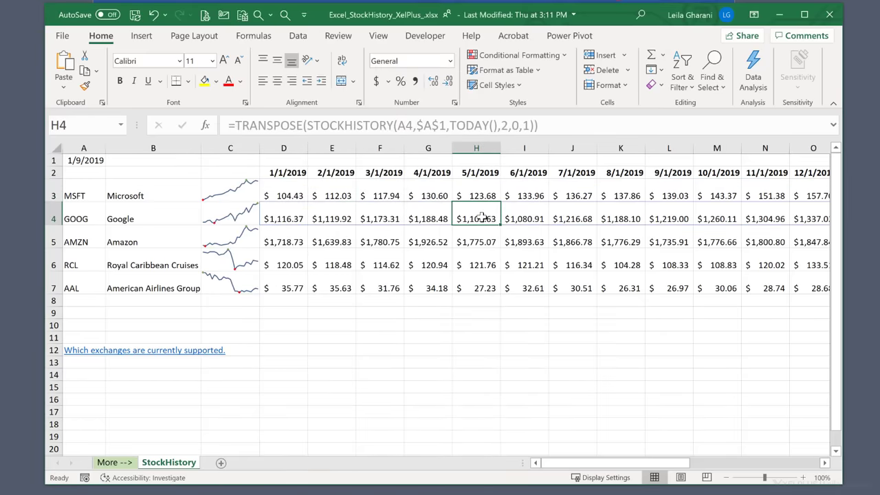
pyautogui.click(562, 57)
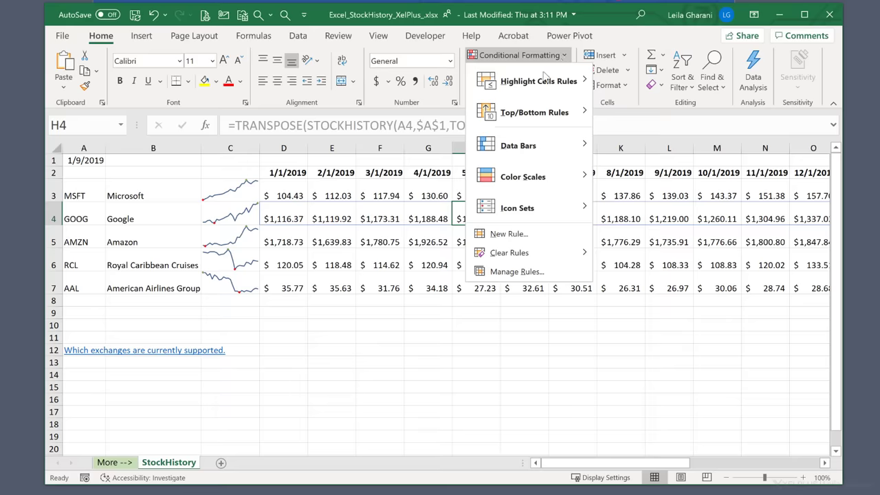
pyautogui.click(523, 240)
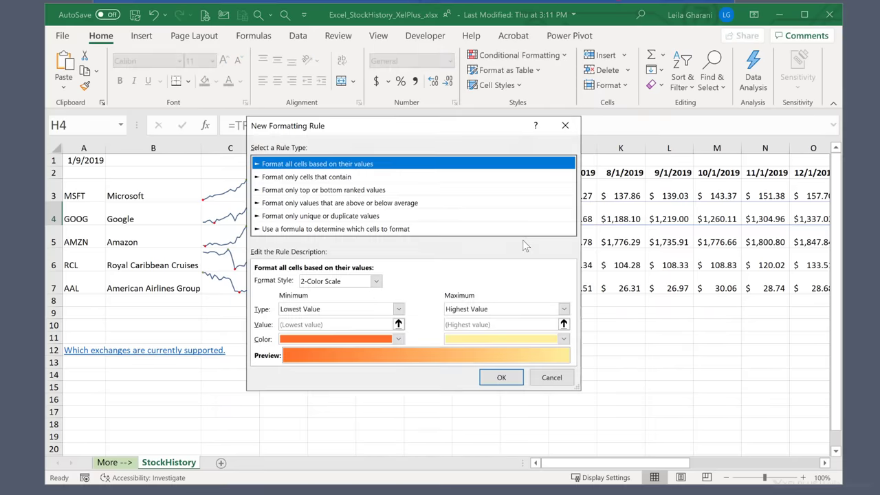
pyautogui.click(371, 193)
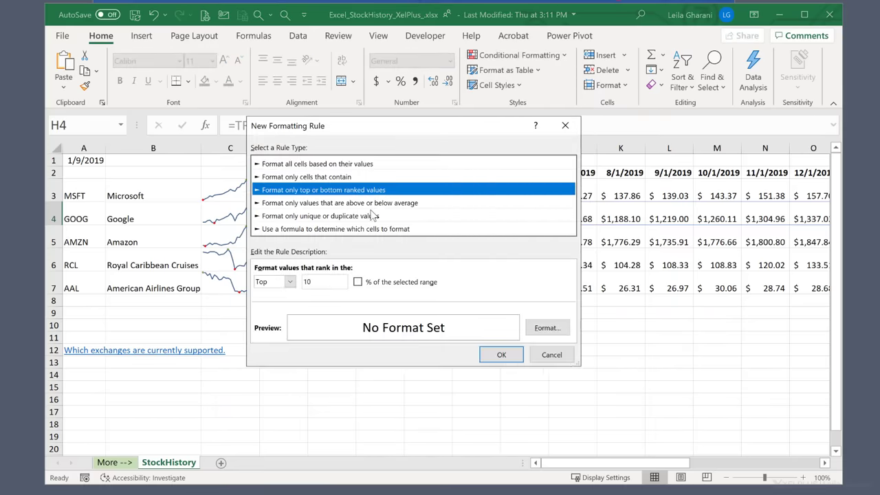
pyautogui.click(372, 216)
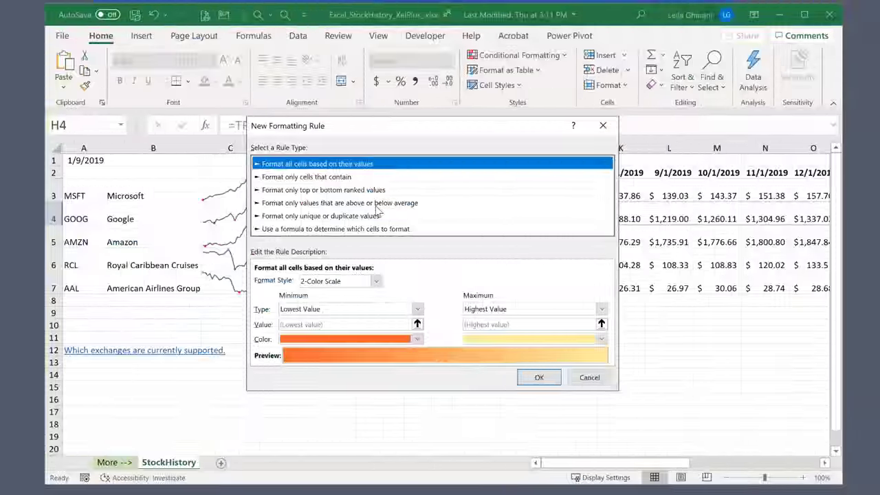
pyautogui.click(589, 378)
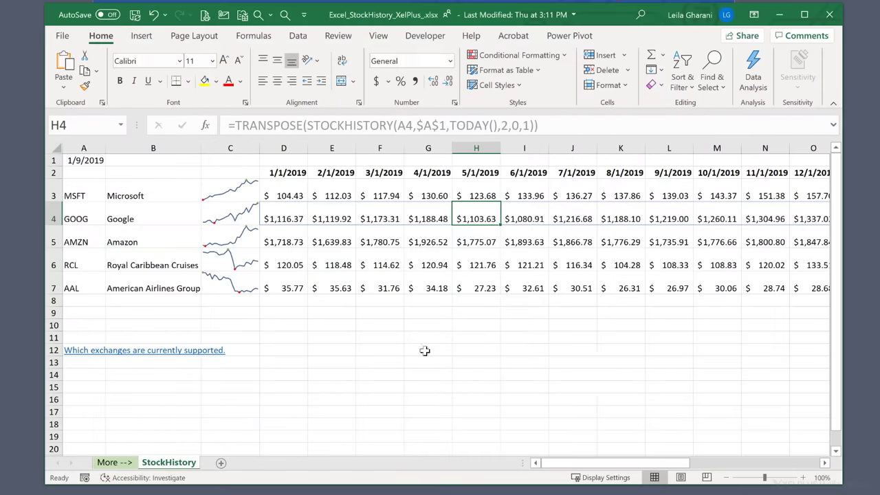
pyautogui.click(409, 326)
pyautogui.click(397, 322)
pyautogui.click(399, 310)
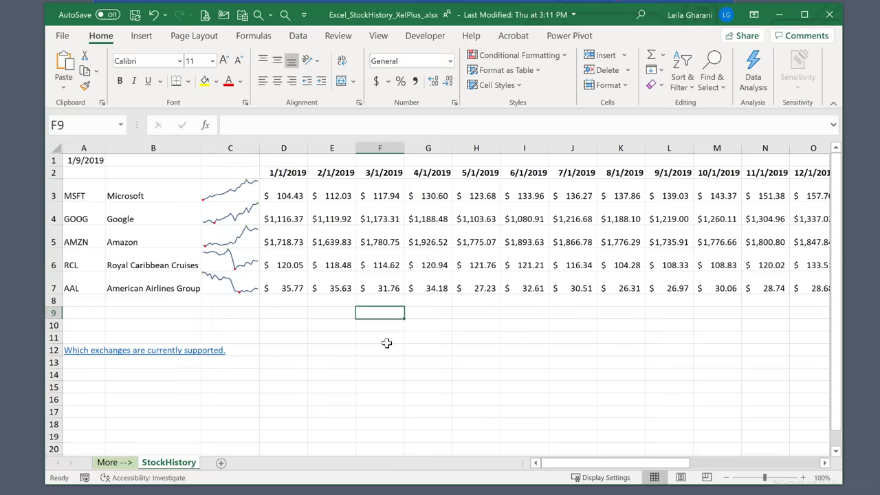
# Step: Start a =filter( formula in F9, then cancel it and select another empty cell
pyautogui.write('=')
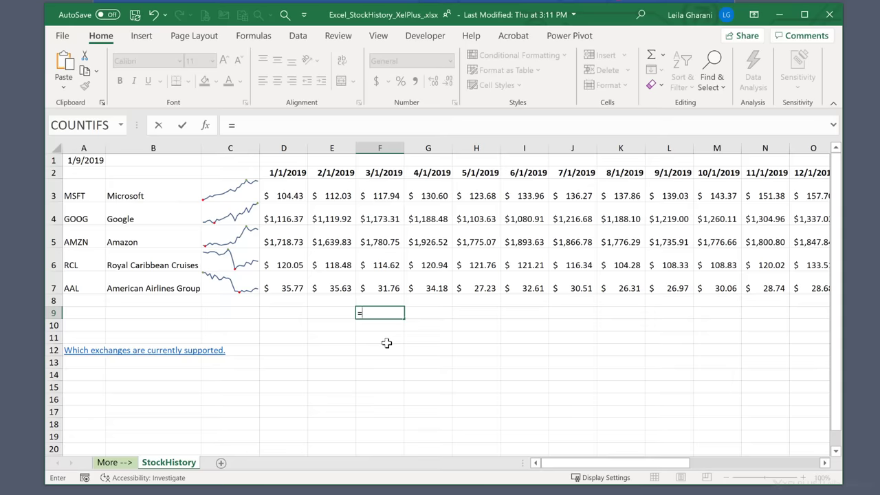
pyautogui.write('filter(')
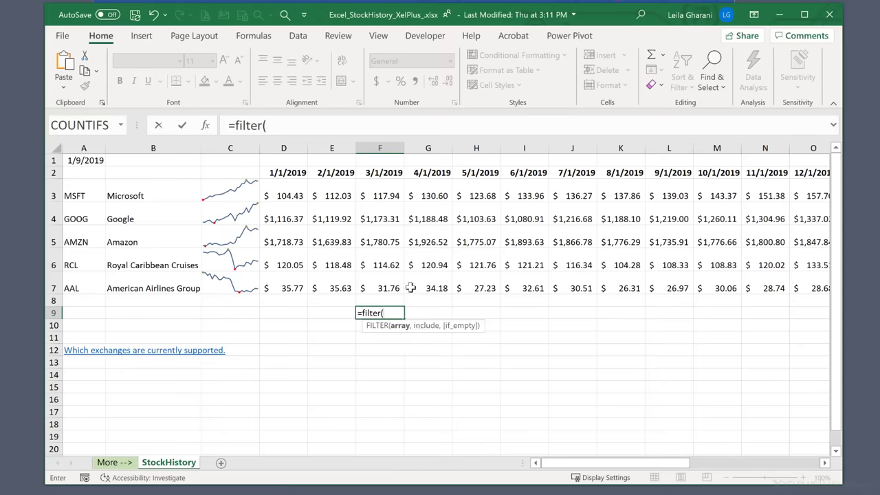
pyautogui.press('Escape')
pyautogui.click(440, 336)
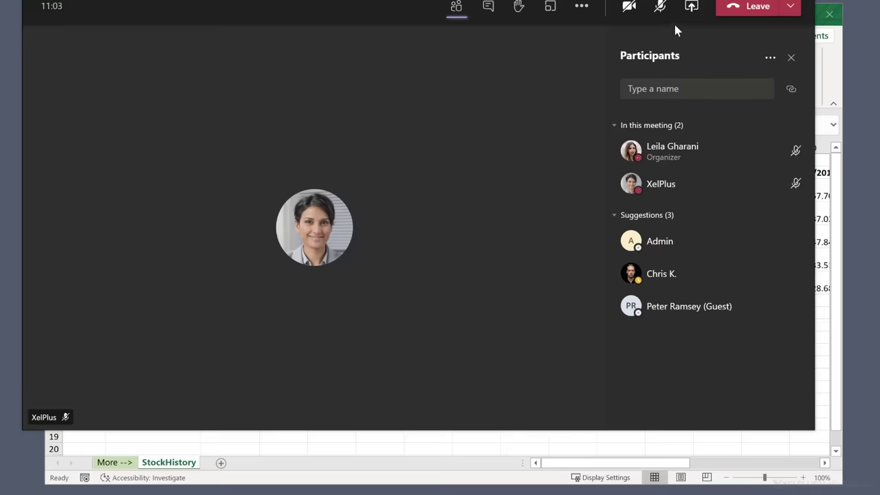
# Step: Share the entire Screen #1 and begin typing =filter( in cell F10
pyautogui.click(691, 10)
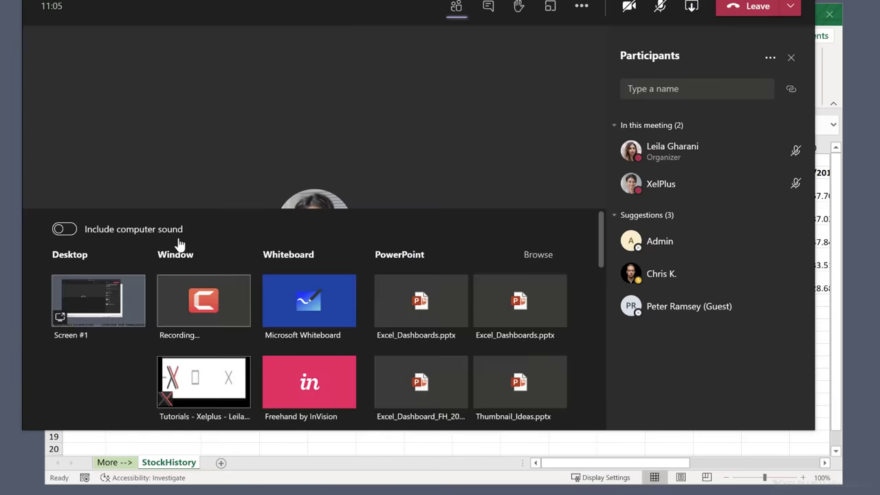
pyautogui.click(95, 314)
pyautogui.click(366, 326)
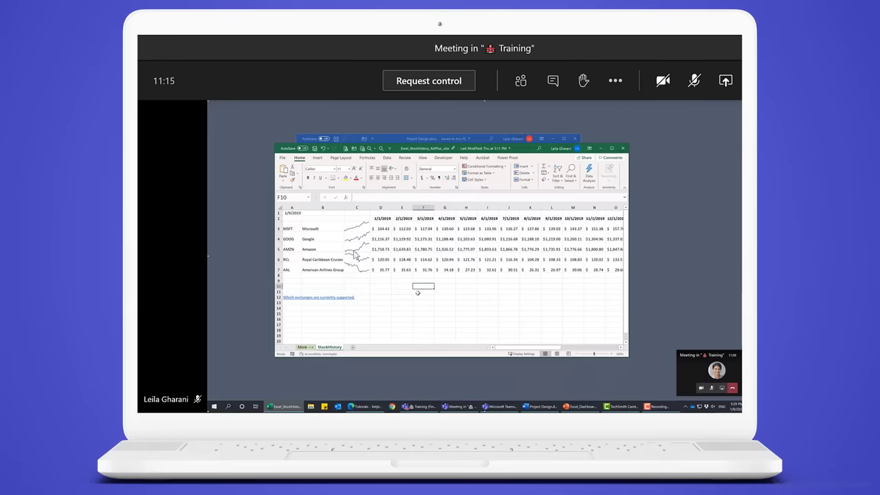
pyautogui.write('=filt')
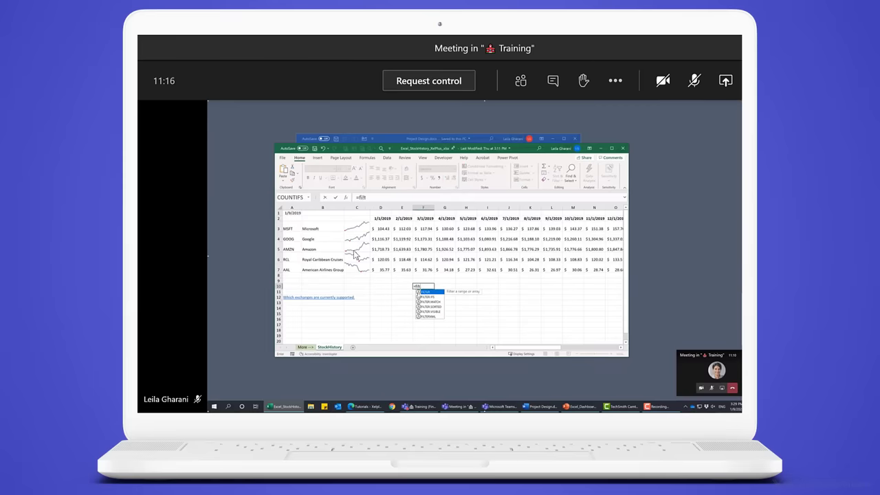
pyautogui.write('er(')
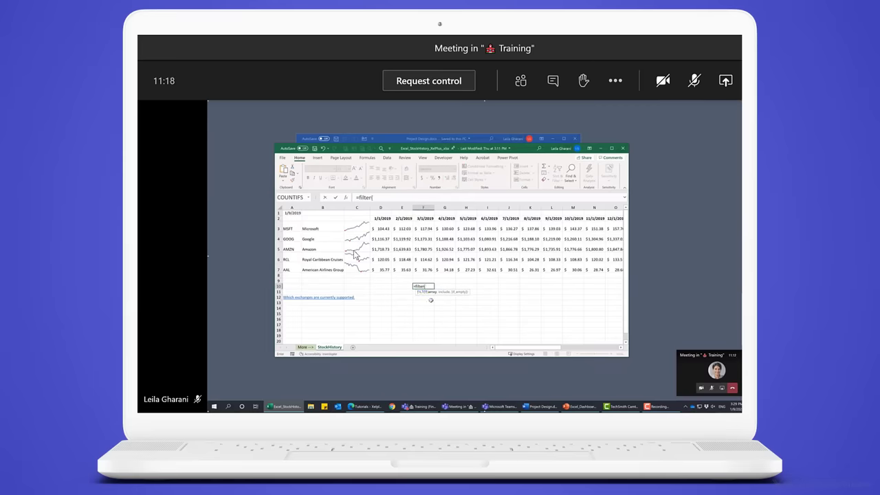
# Step: Cancel the F10 FILTER entry and open Home > Conditional Formatting > New Rule
pyautogui.press('Escape')
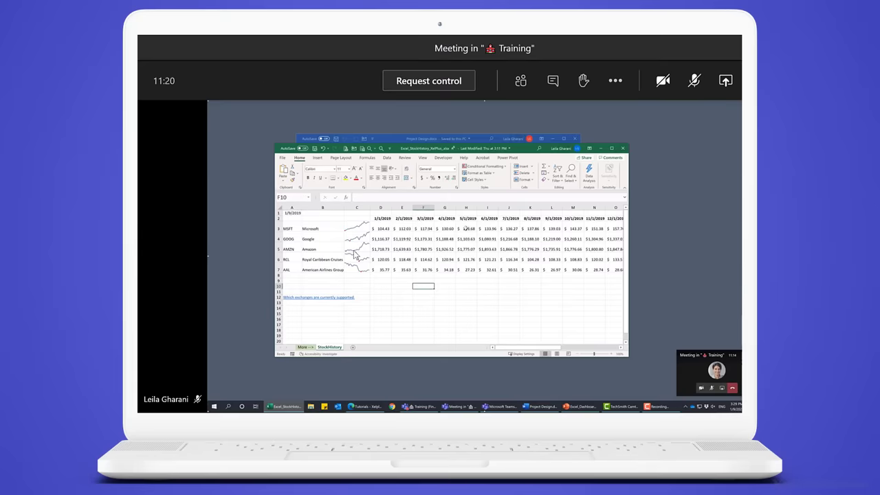
pyautogui.click(492, 167)
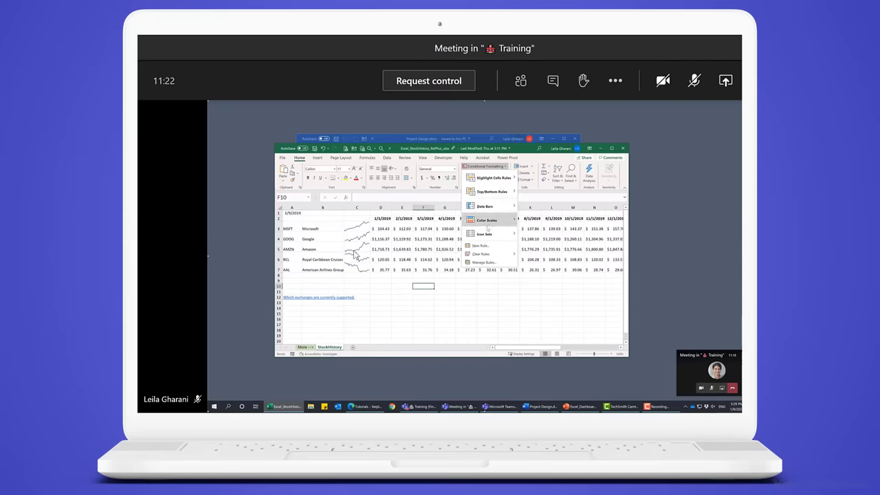
pyautogui.click(486, 246)
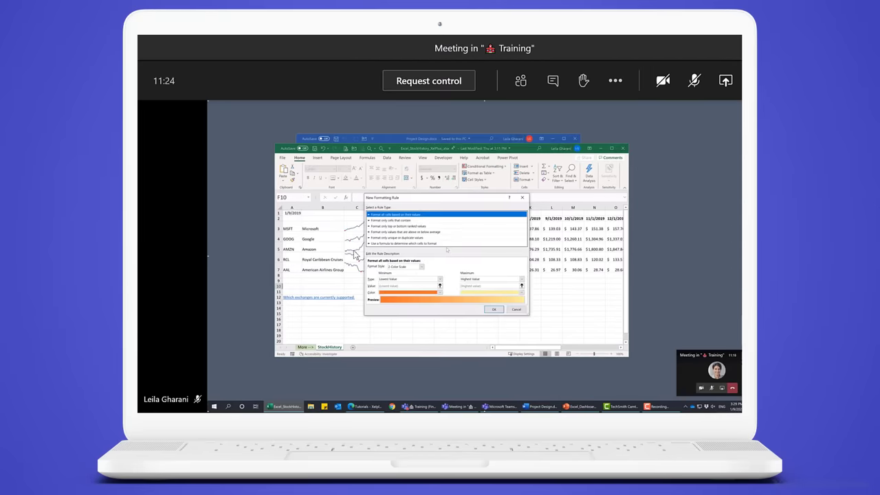